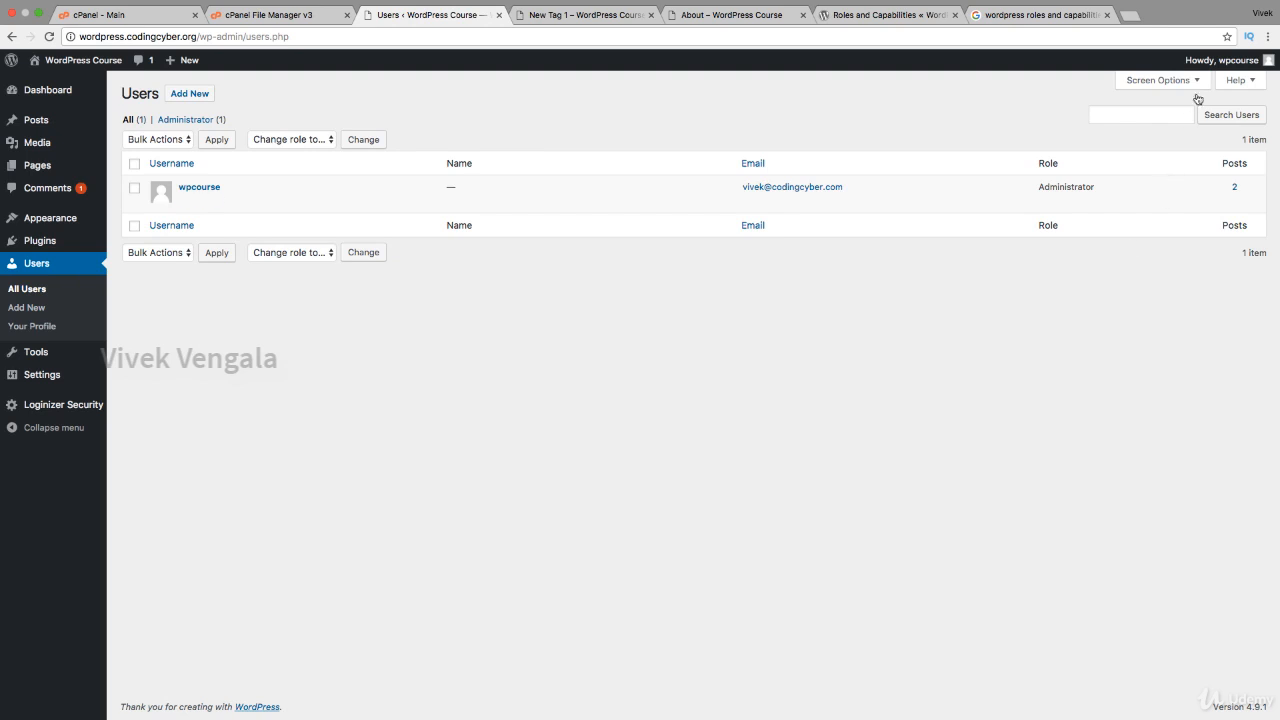
Step: Open the admin account's own Profile page from the Howdy menu in the admin bar
mouse_move(1212, 67)
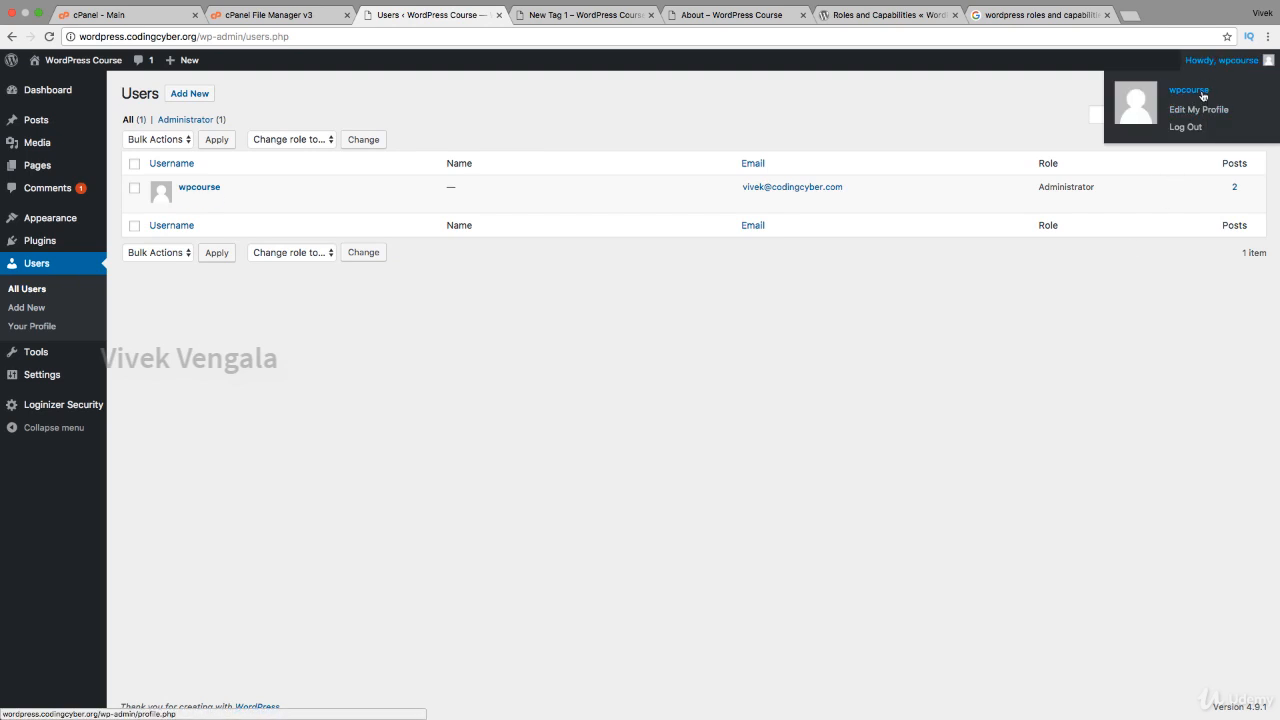
left_click(1203, 96)
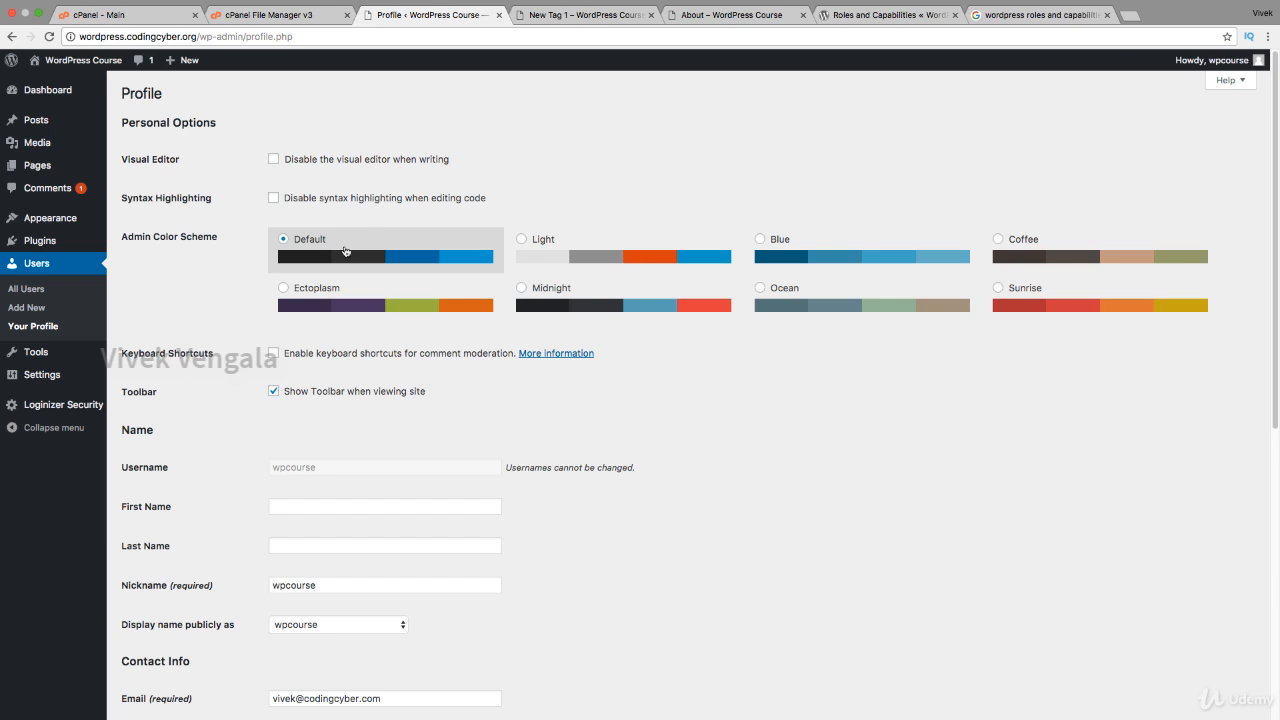
Step: Preview the Light, Blue, Coffee, Sunrise, Ocean and Midnight schemes, settling on Ectoplasm
left_click(538, 245)
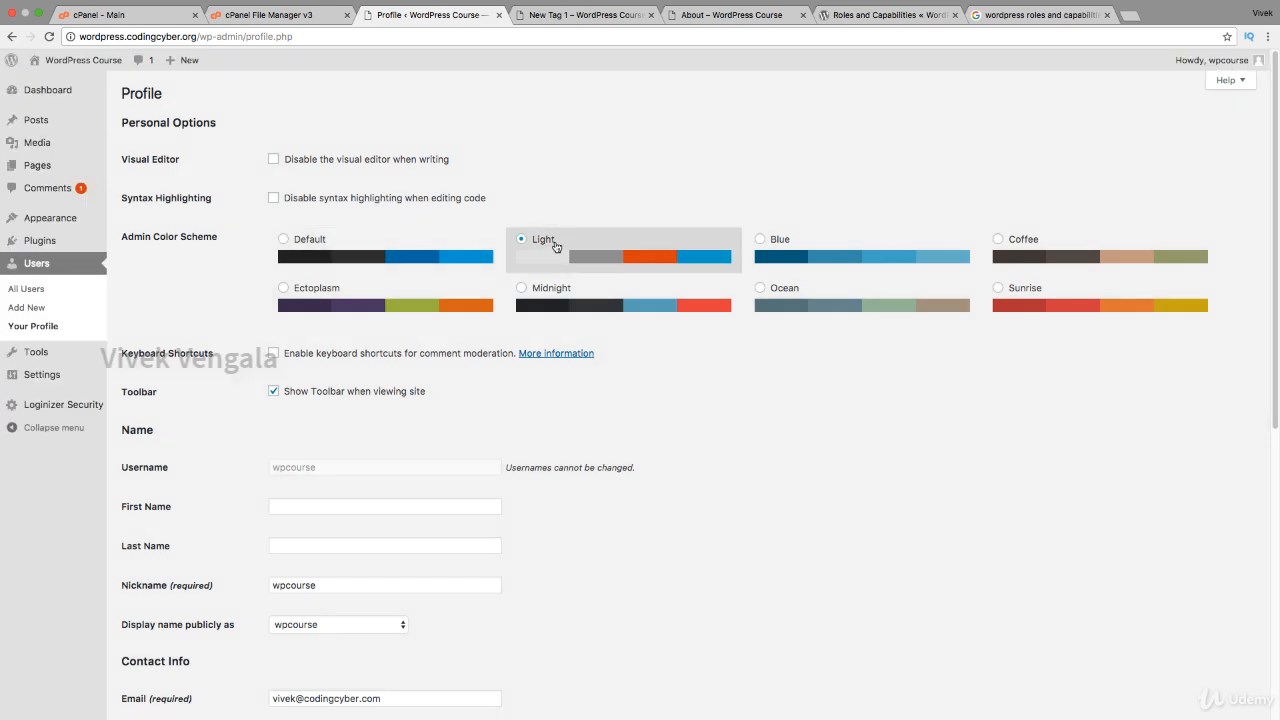
left_click(810, 245)
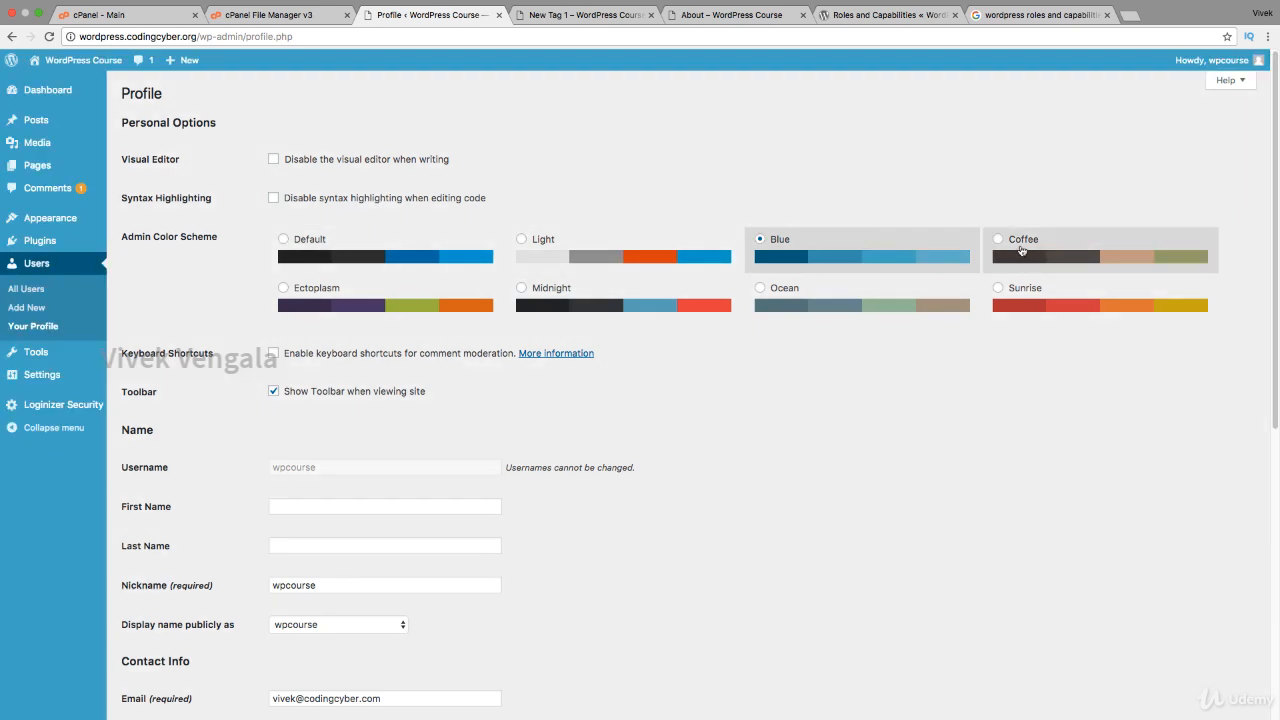
left_click(1012, 247)
left_click(993, 292)
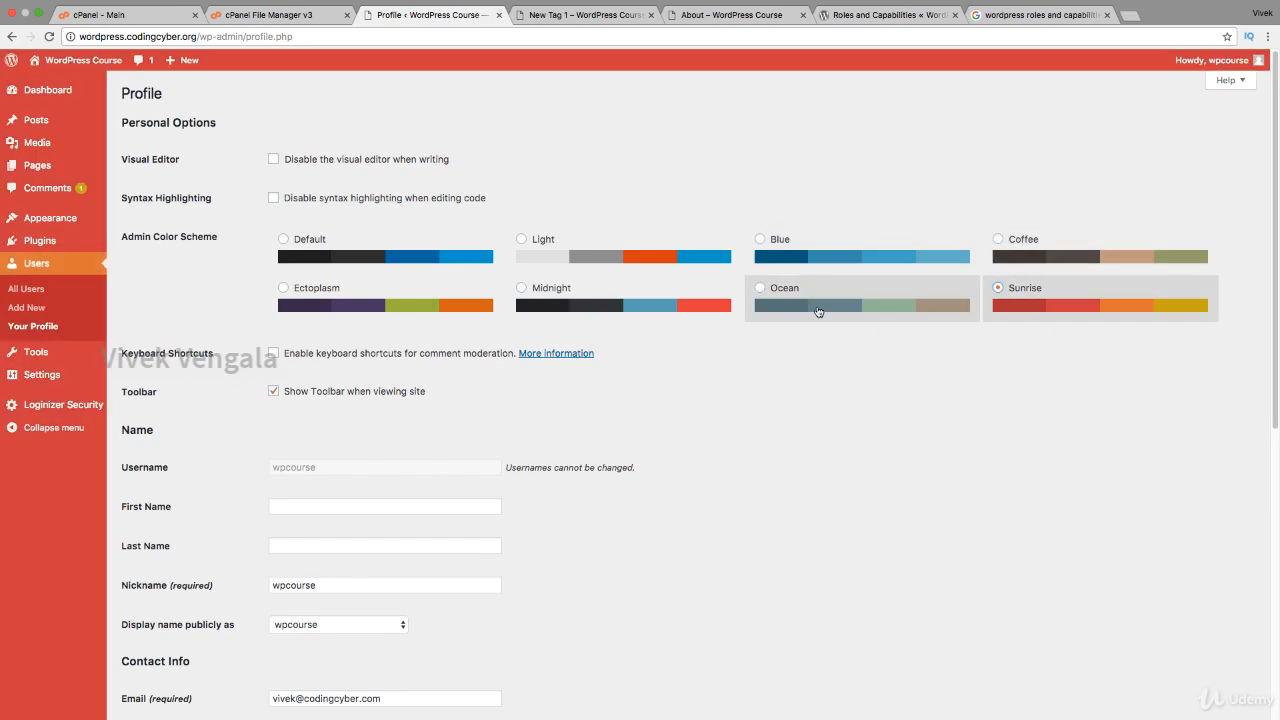
left_click(820, 312)
left_click(636, 306)
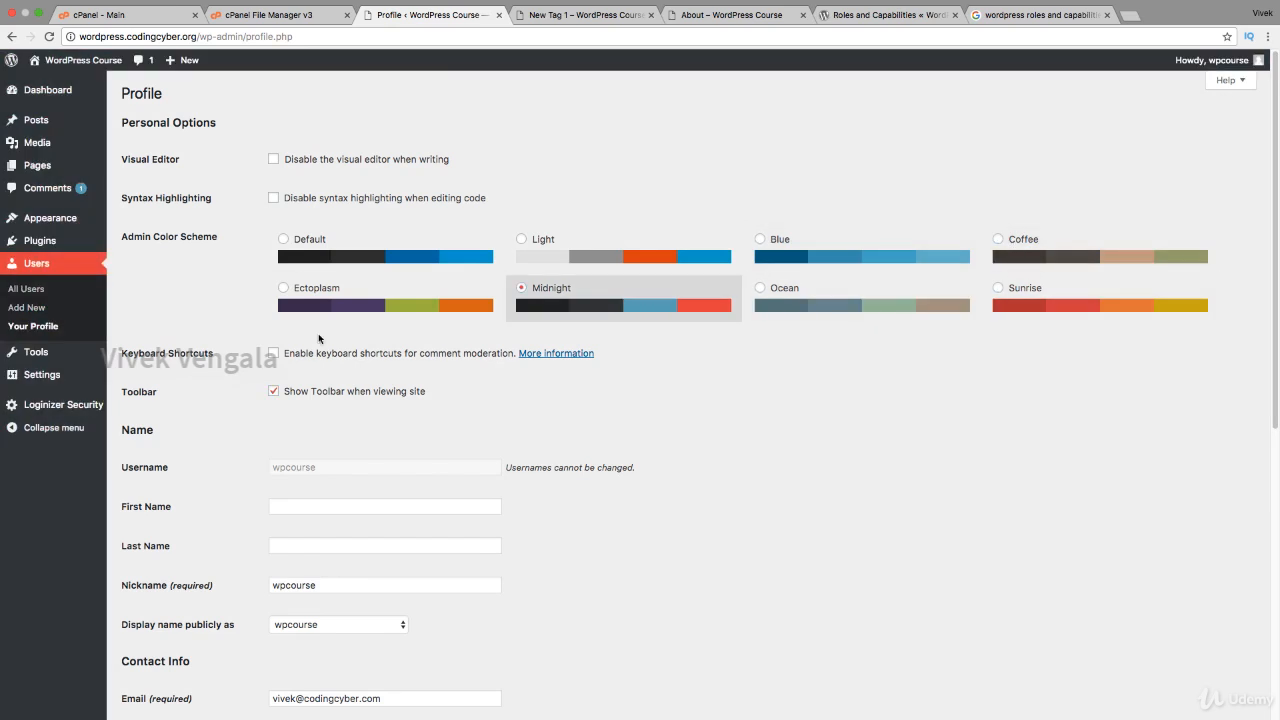
left_click(346, 312)
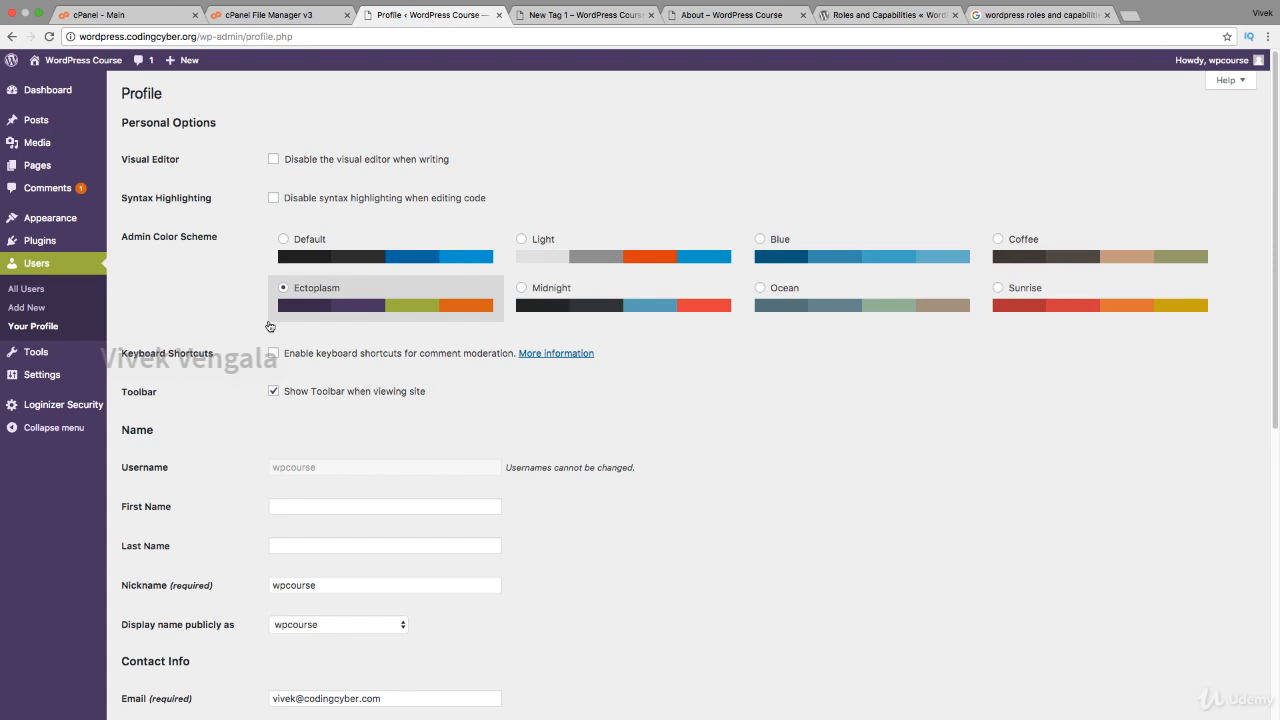
Step: Turn the comment moderation keyboard shortcuts on, then back off
scroll(262, 352, "down", 1)
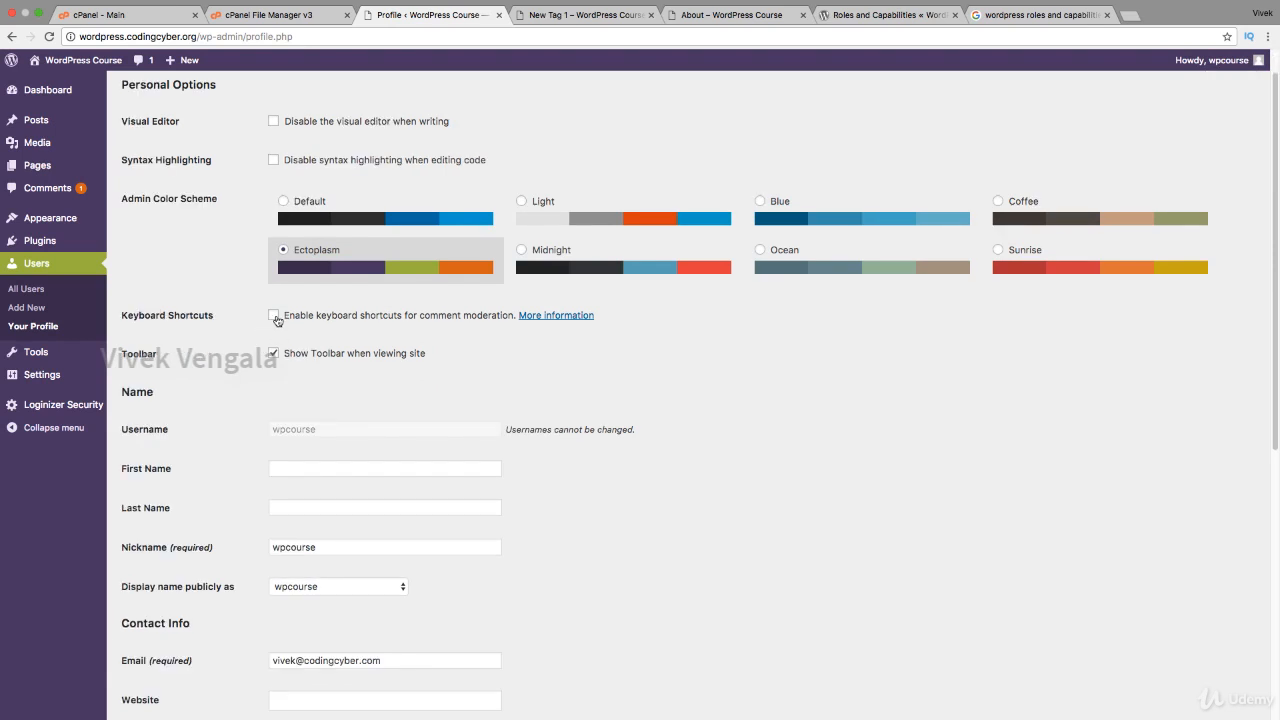
left_click(273, 320)
left_click(273, 320)
scroll(231, 420, "down", 1)
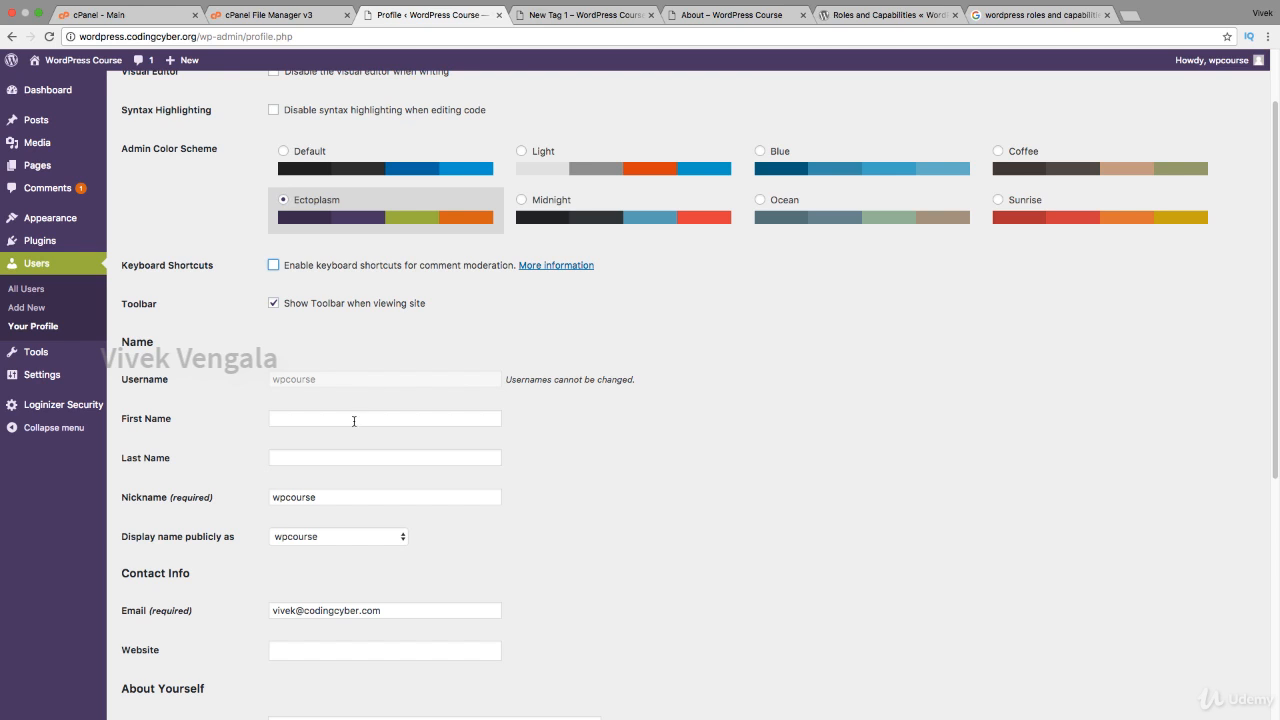
Step: Enter the owner's first and last name, and look over the public display name choices
left_click(354, 419)
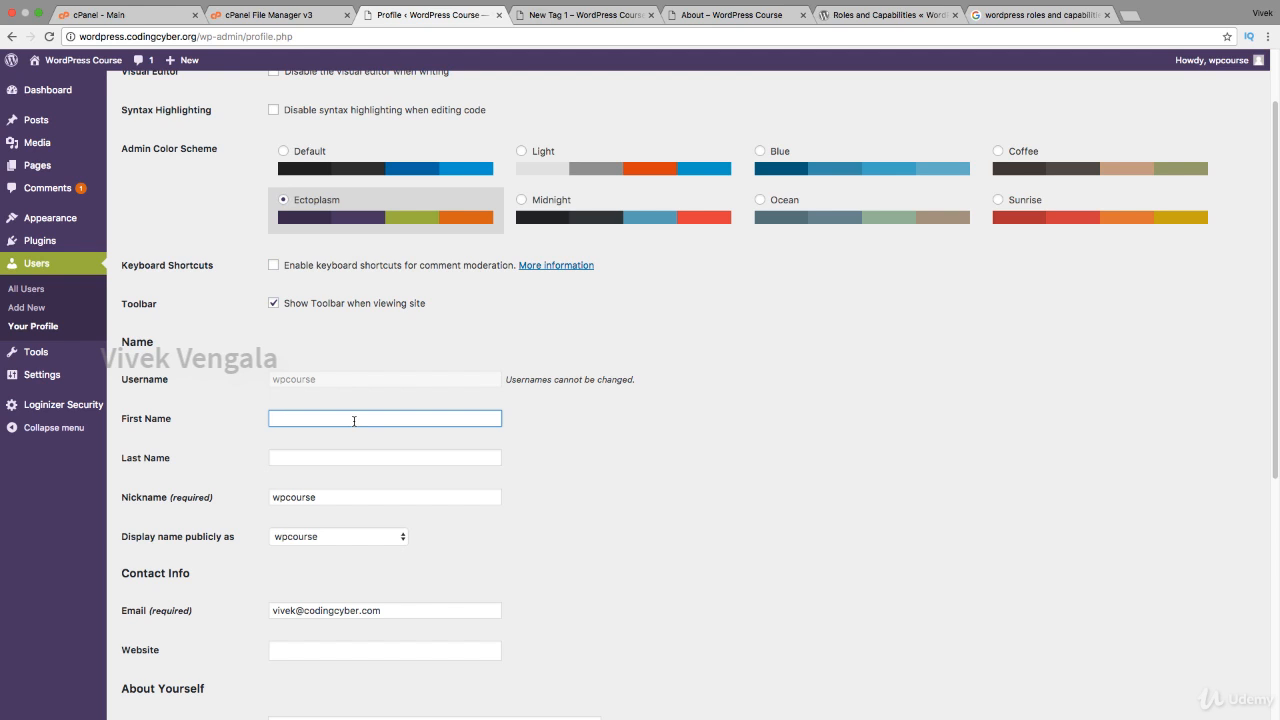
type("Vivek")
key("Tab")
type("Ve")
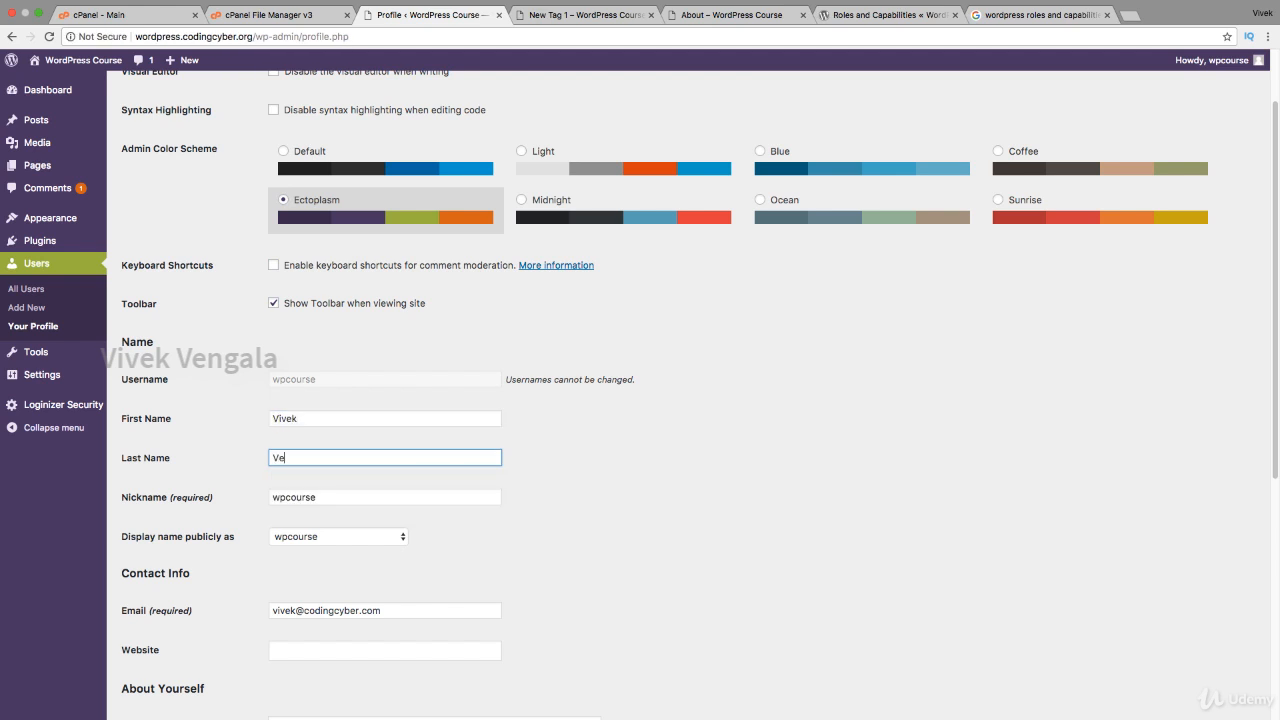
type("ngala")
left_click(395, 539)
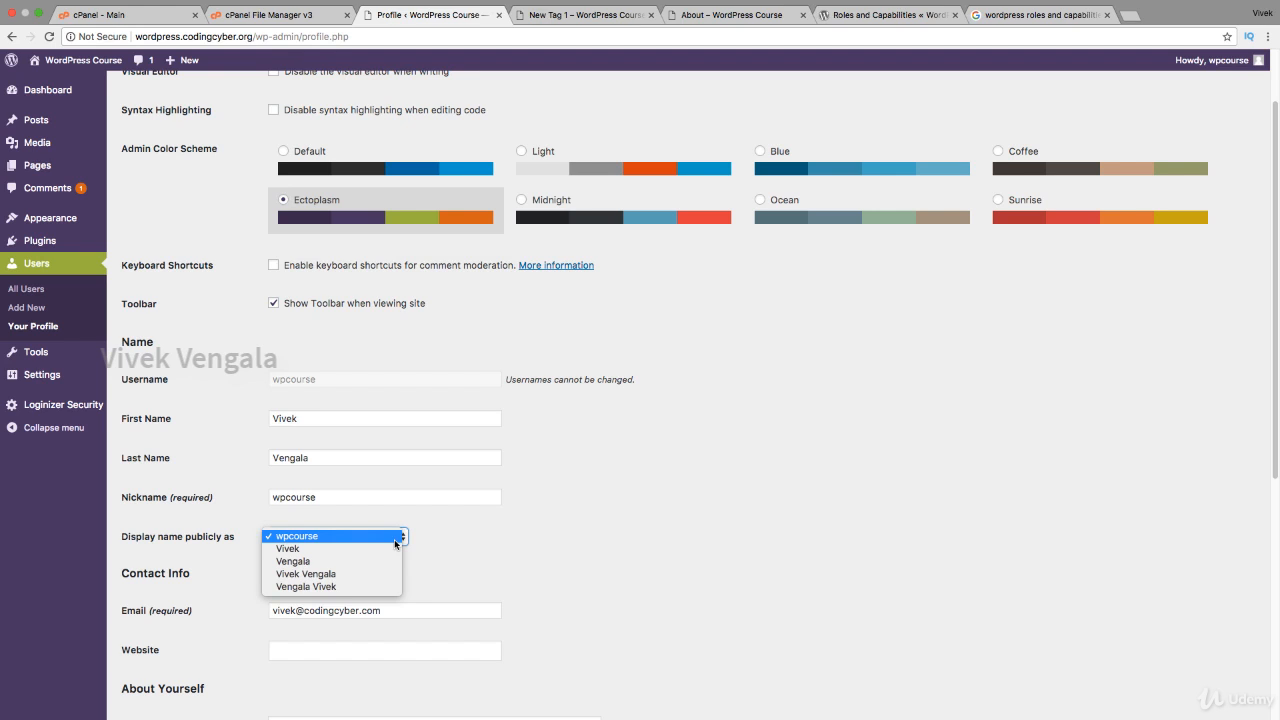
left_click(394, 539)
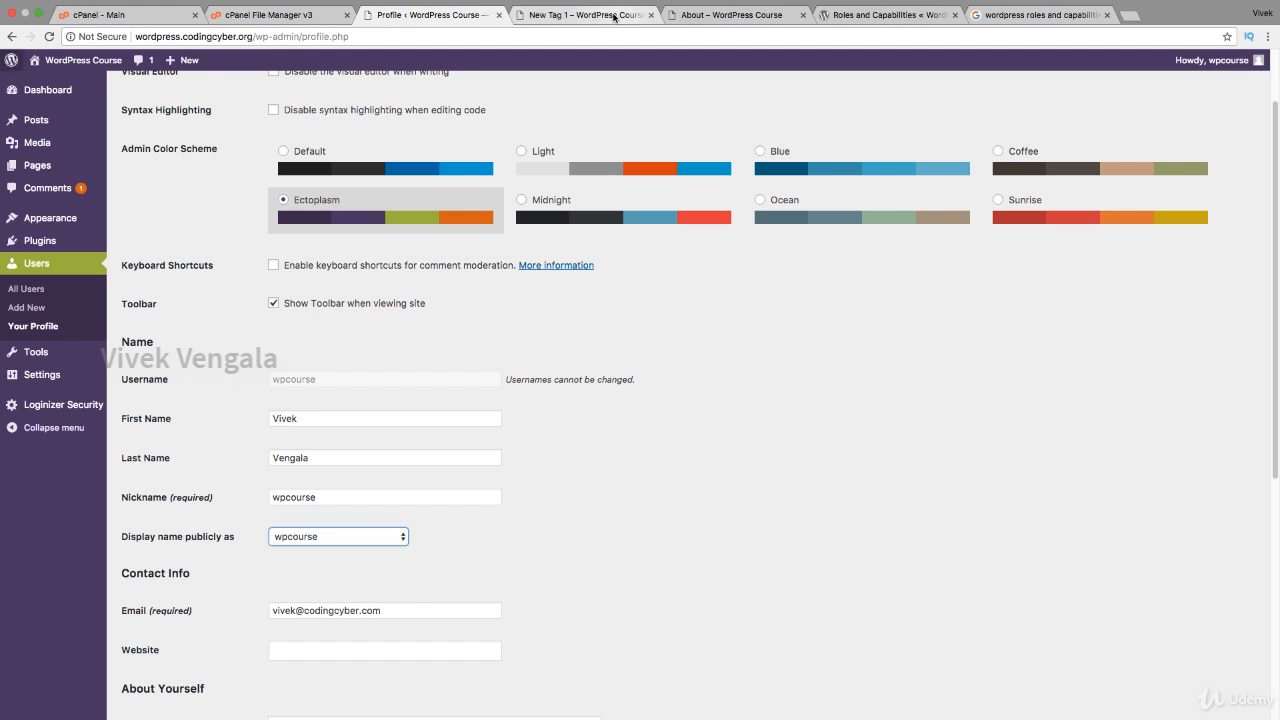
Step: Check the New Tag 1 archive and the Its New Simple Post page, then return to the profile
left_click(614, 17)
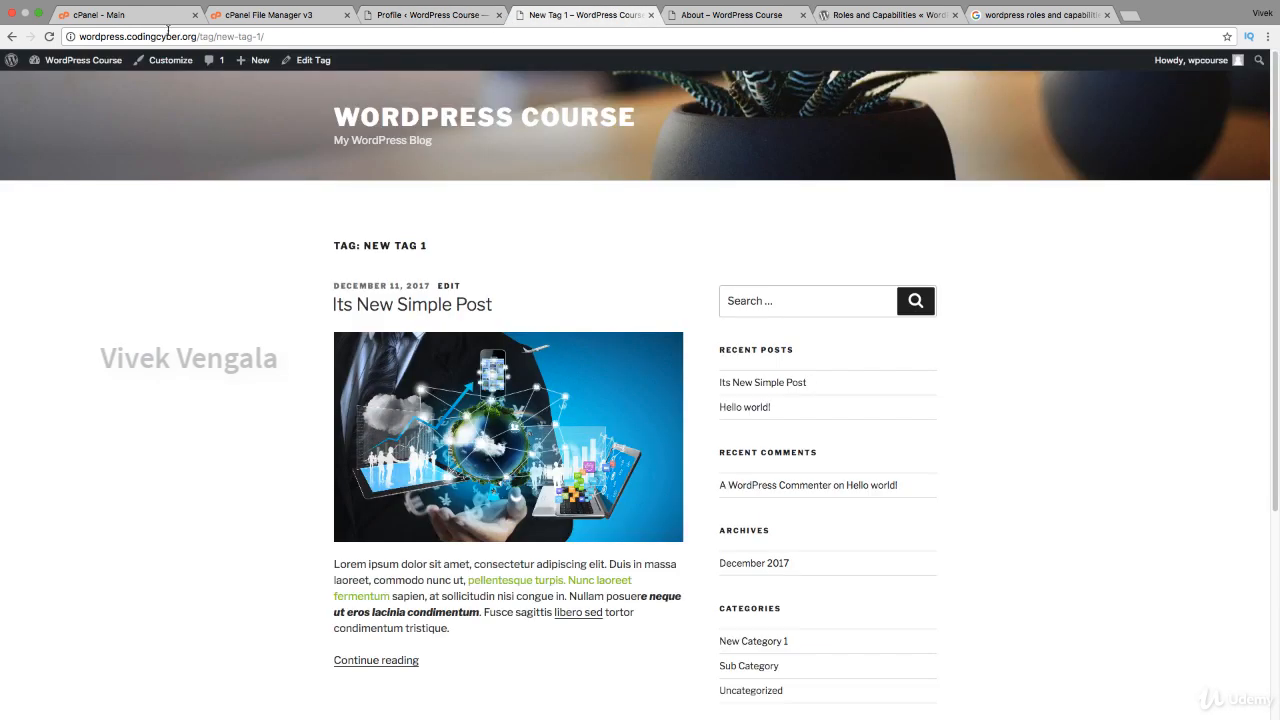
left_click(13, 38)
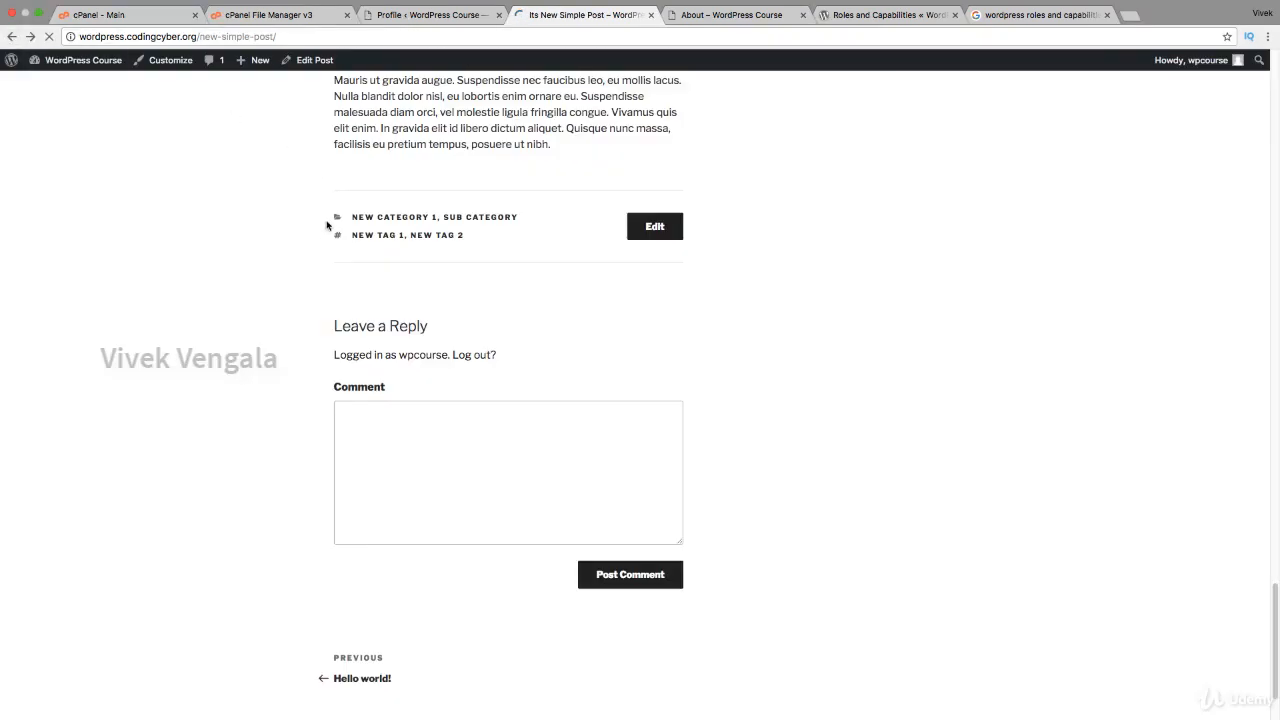
scroll(326, 225, "up", 15)
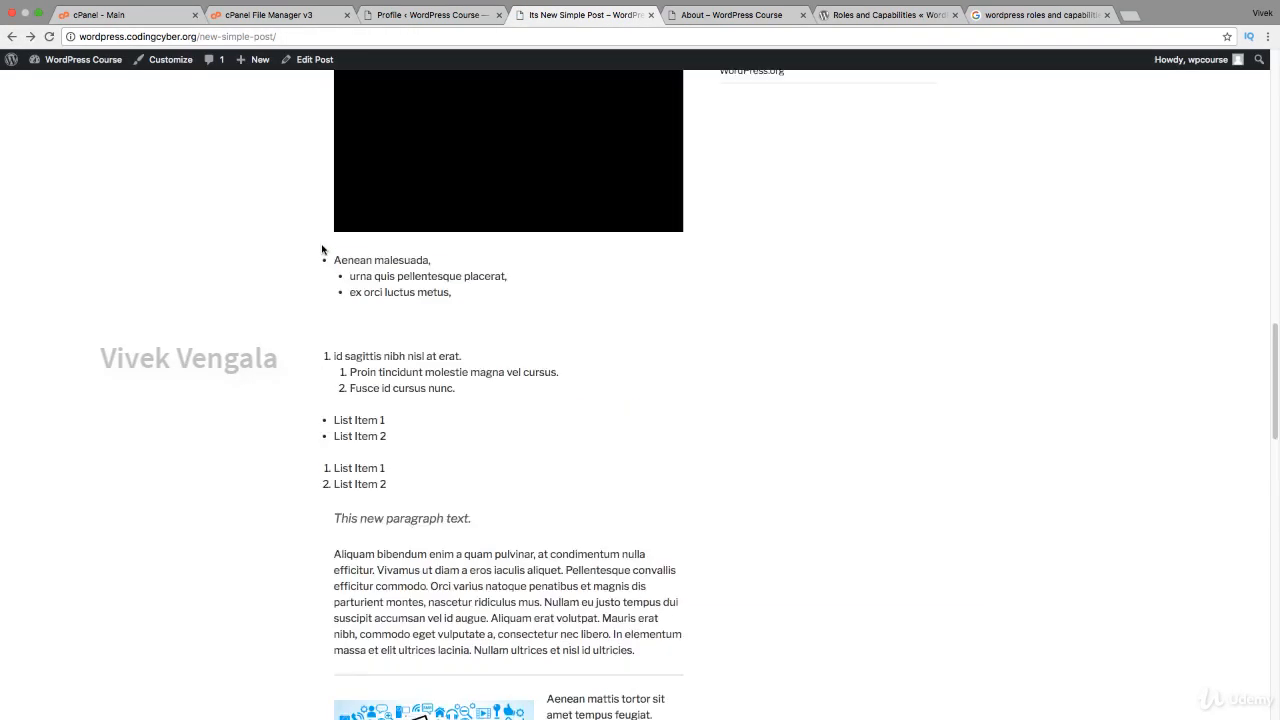
scroll(322, 250, "up", 10)
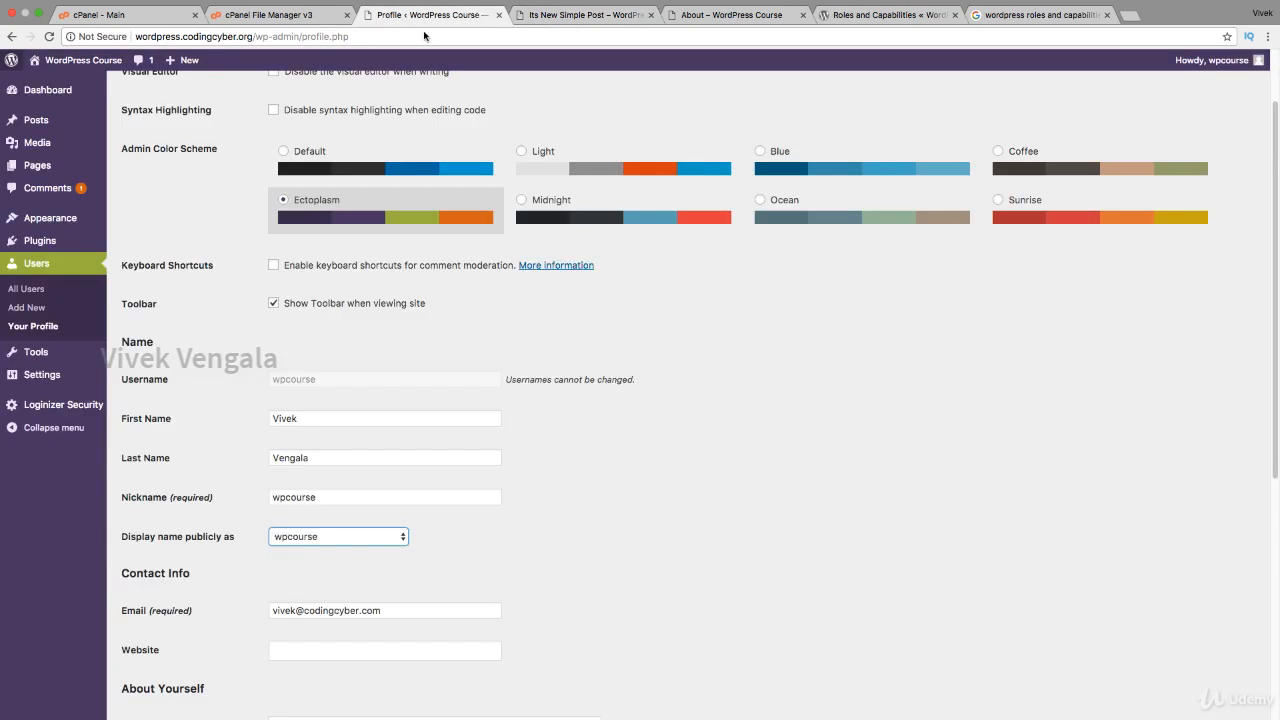
left_click(430, 15)
Step: Set the public display name to the full first-and-last name and update the profile
left_click(320, 536)
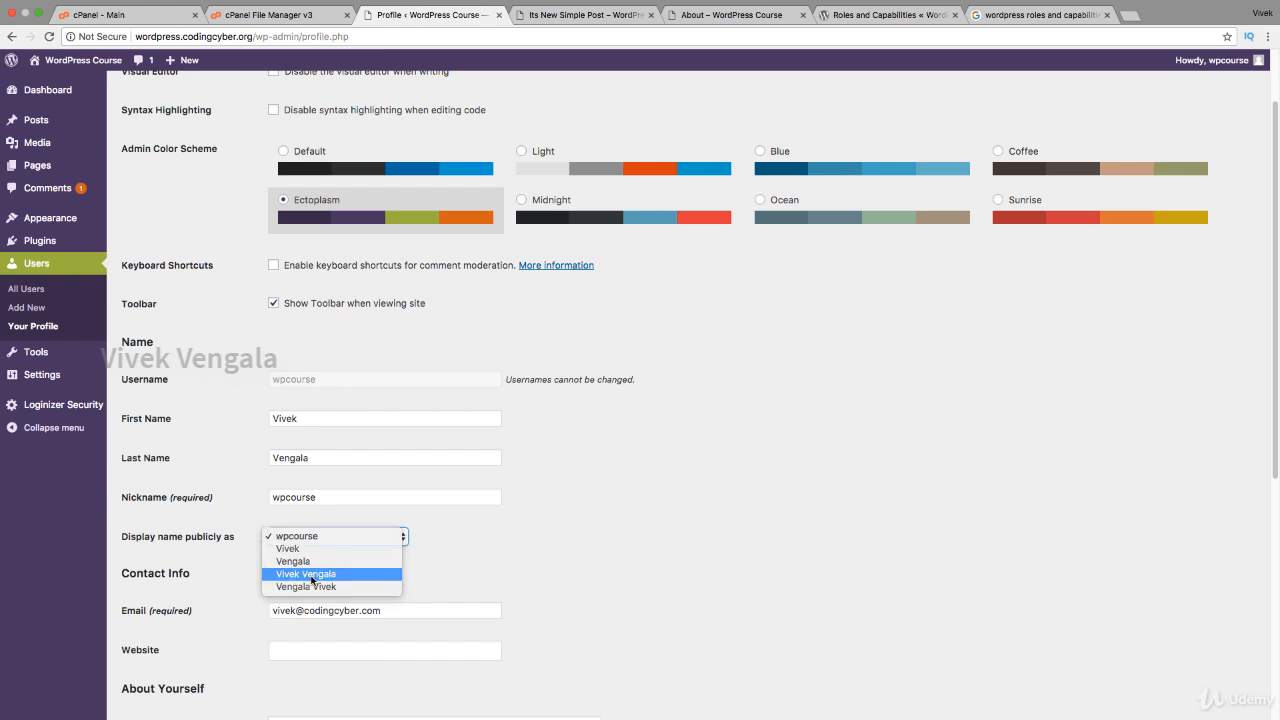
left_click(310, 574)
scroll(571, 566, "down", 5)
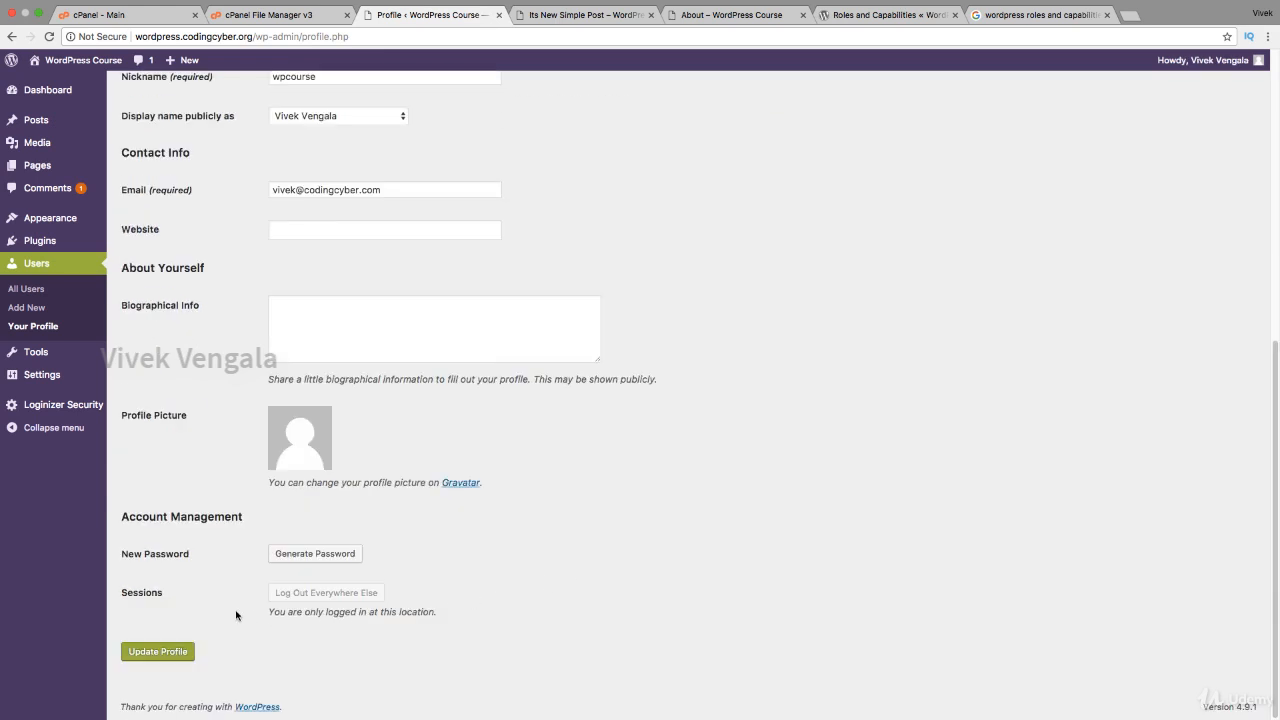
left_click(171, 651)
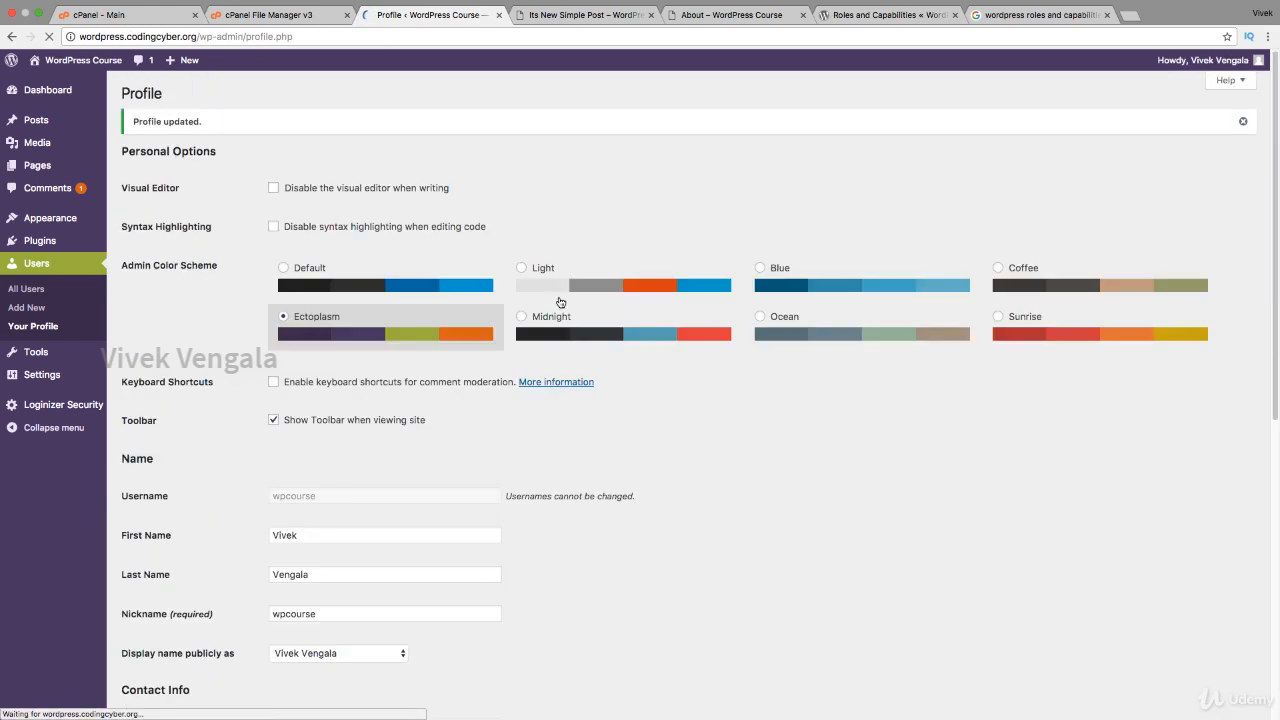
Step: Reload the Its New Simple Post page to confirm the new author byline
left_click(620, 18)
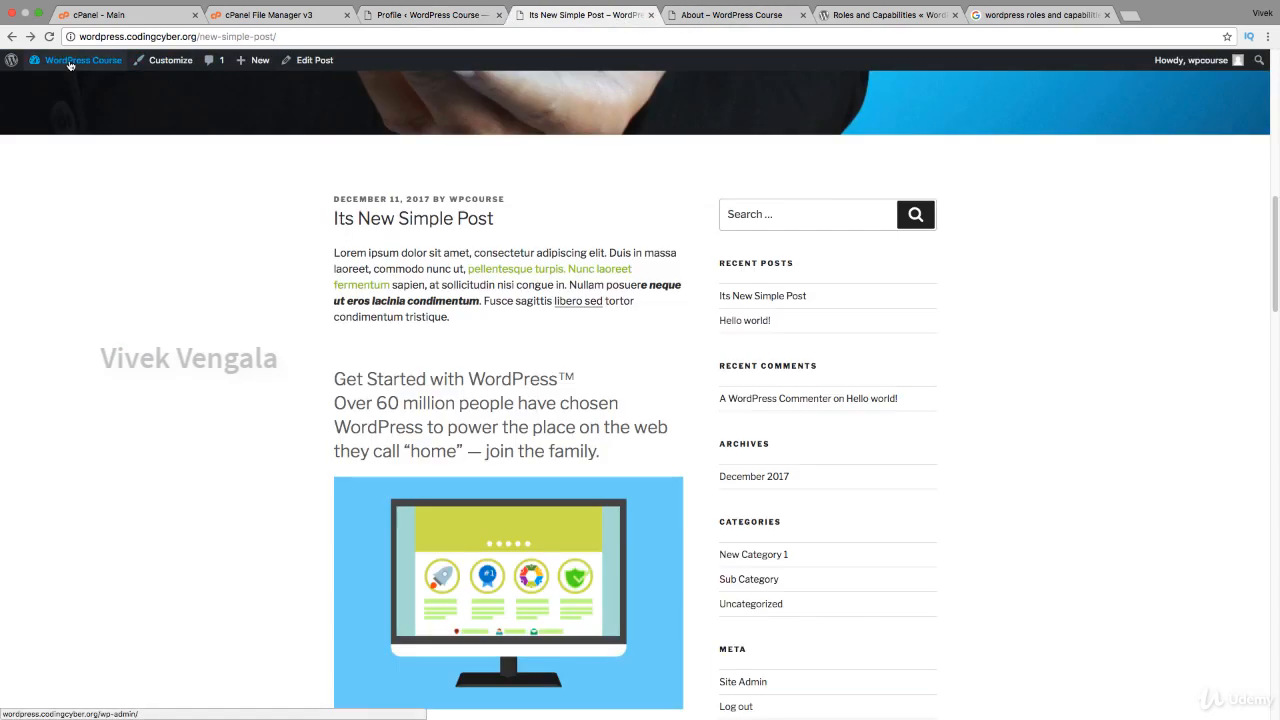
left_click(48, 36)
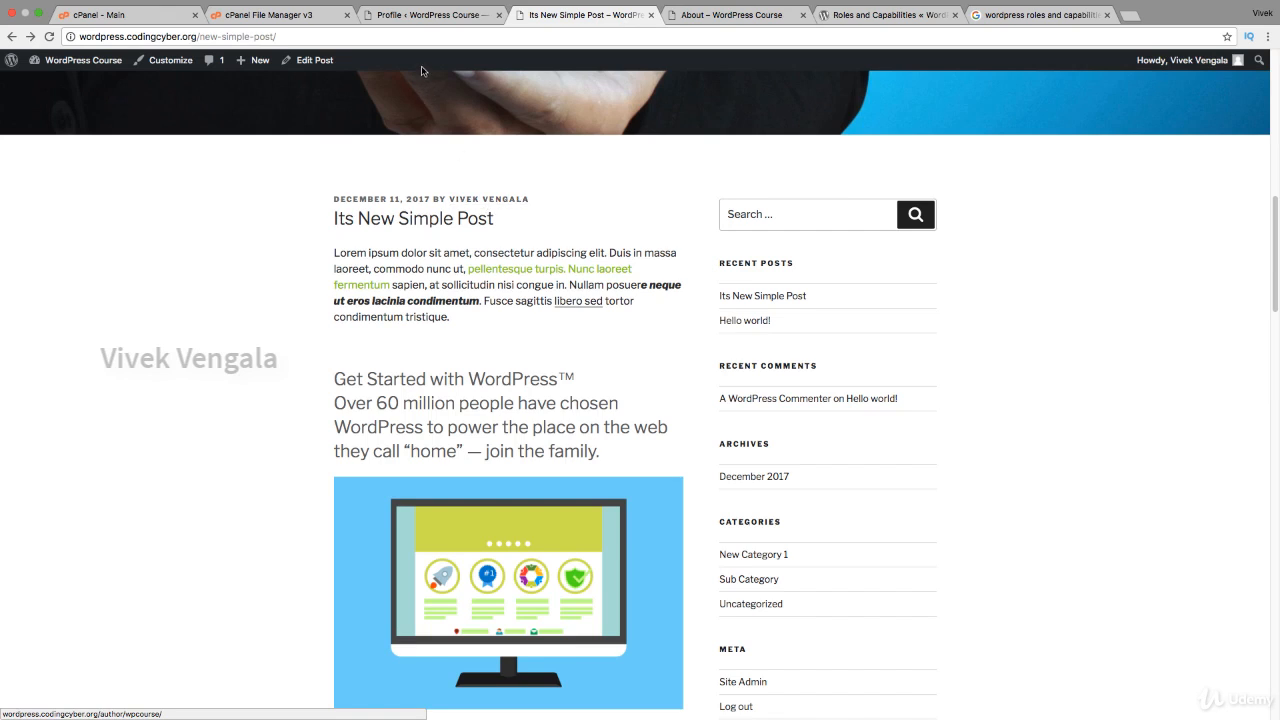
left_click(420, 18)
scroll(592, 437, "down", 3)
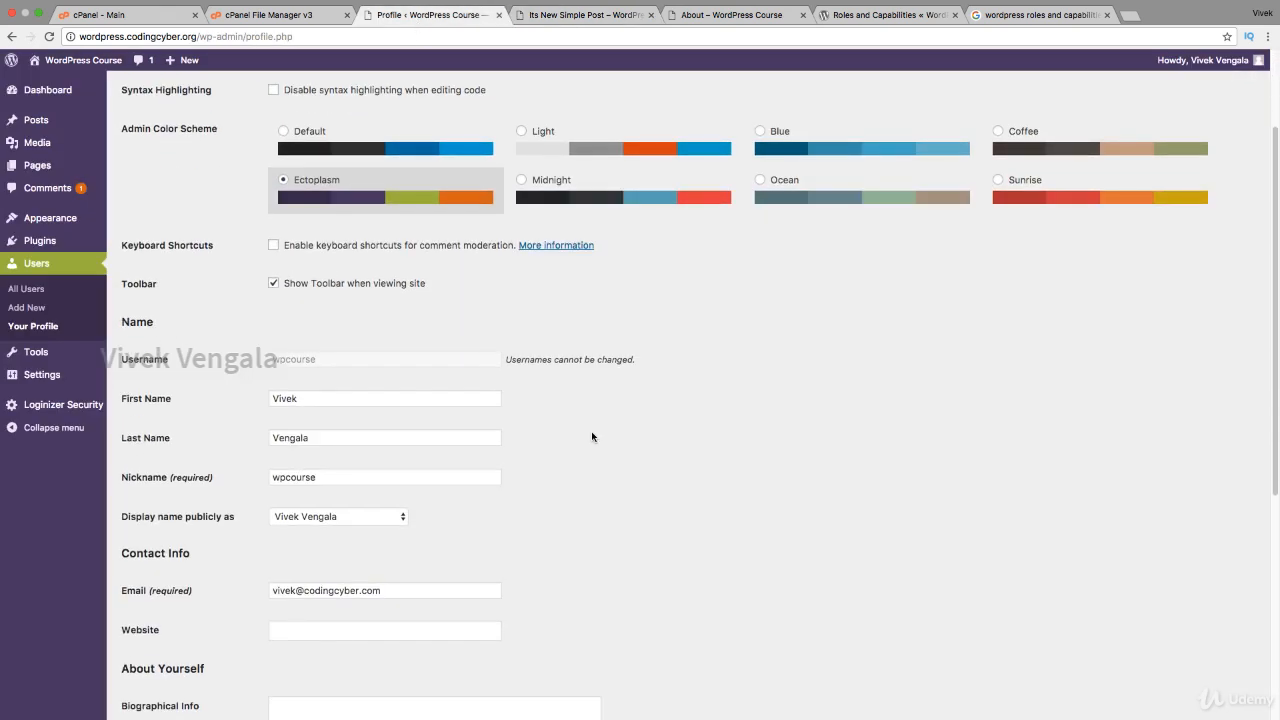
Step: Replace the account e-mail with the new address and update the profile
scroll(592, 437, "down", 2)
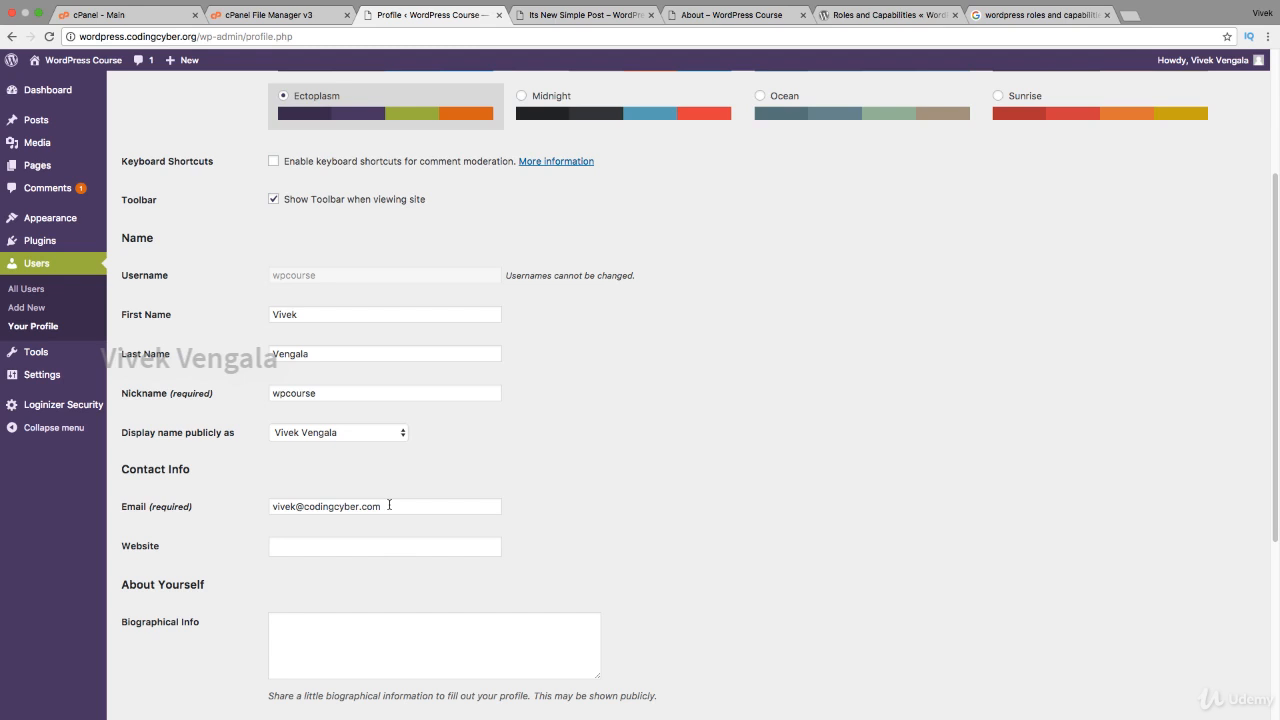
scroll(506, 490, "down", 5)
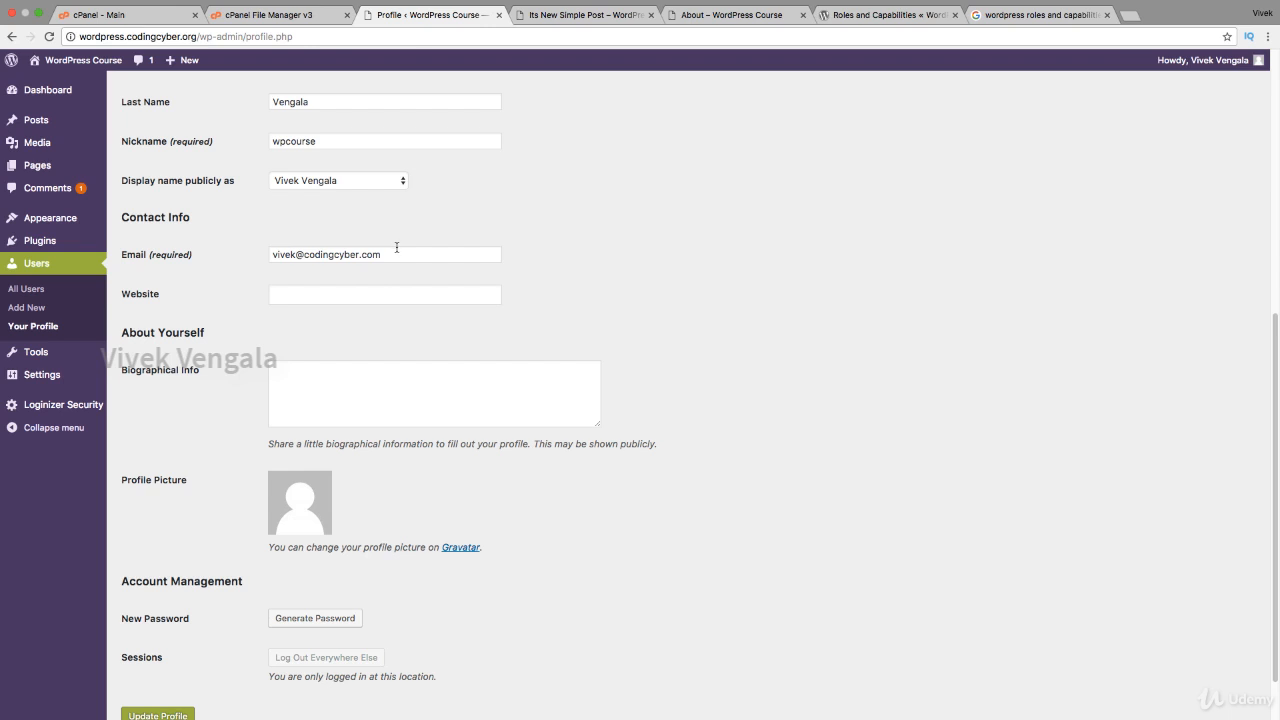
triple_click(397, 250)
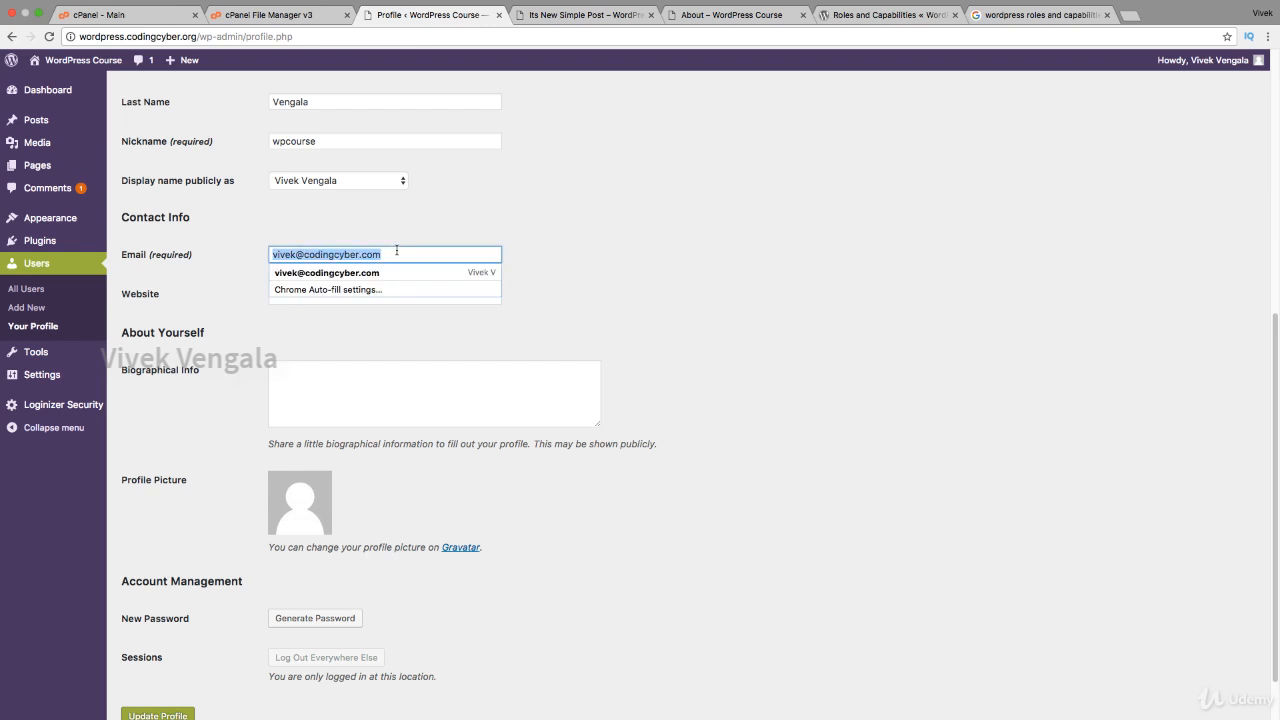
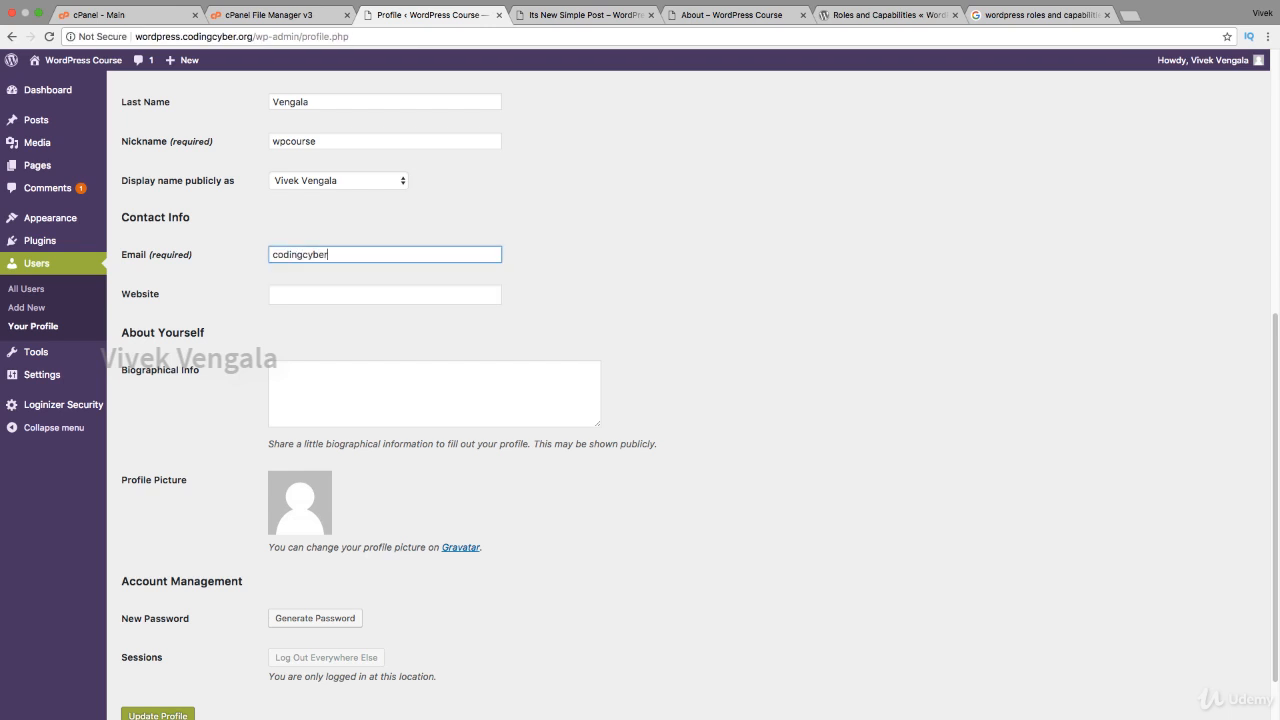
scroll(225, 470, "down", 2)
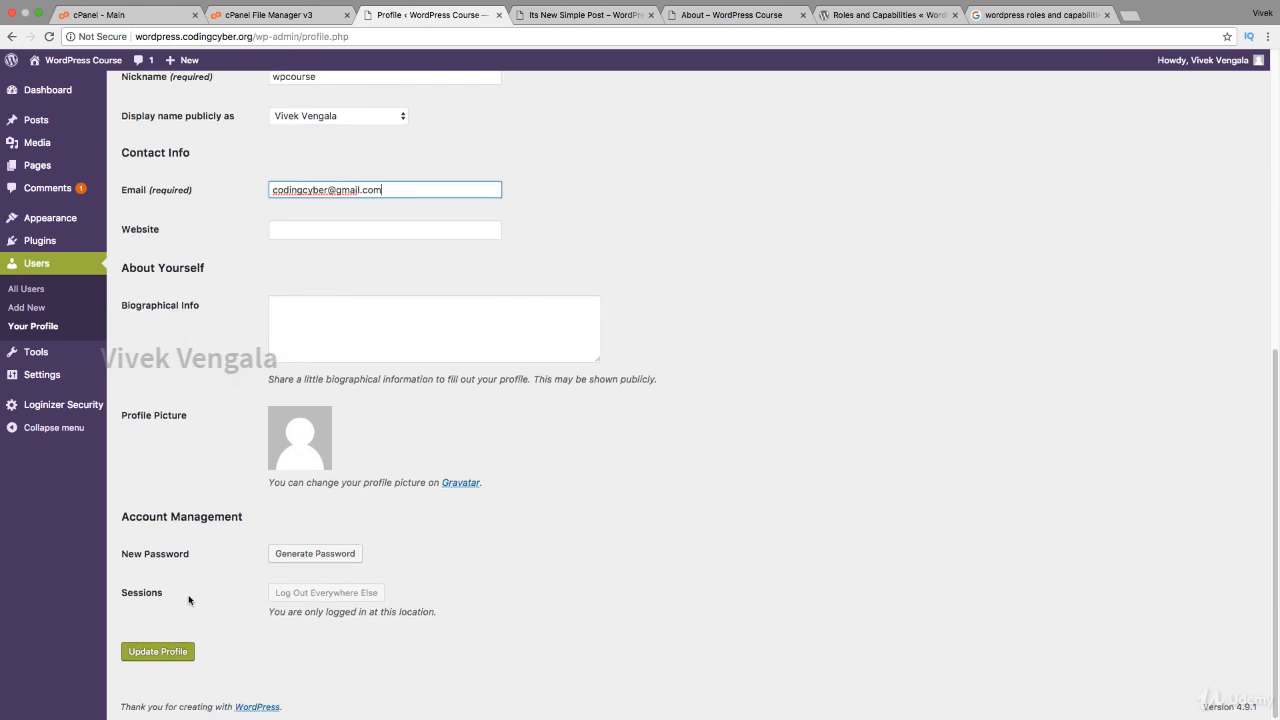
left_click(173, 651)
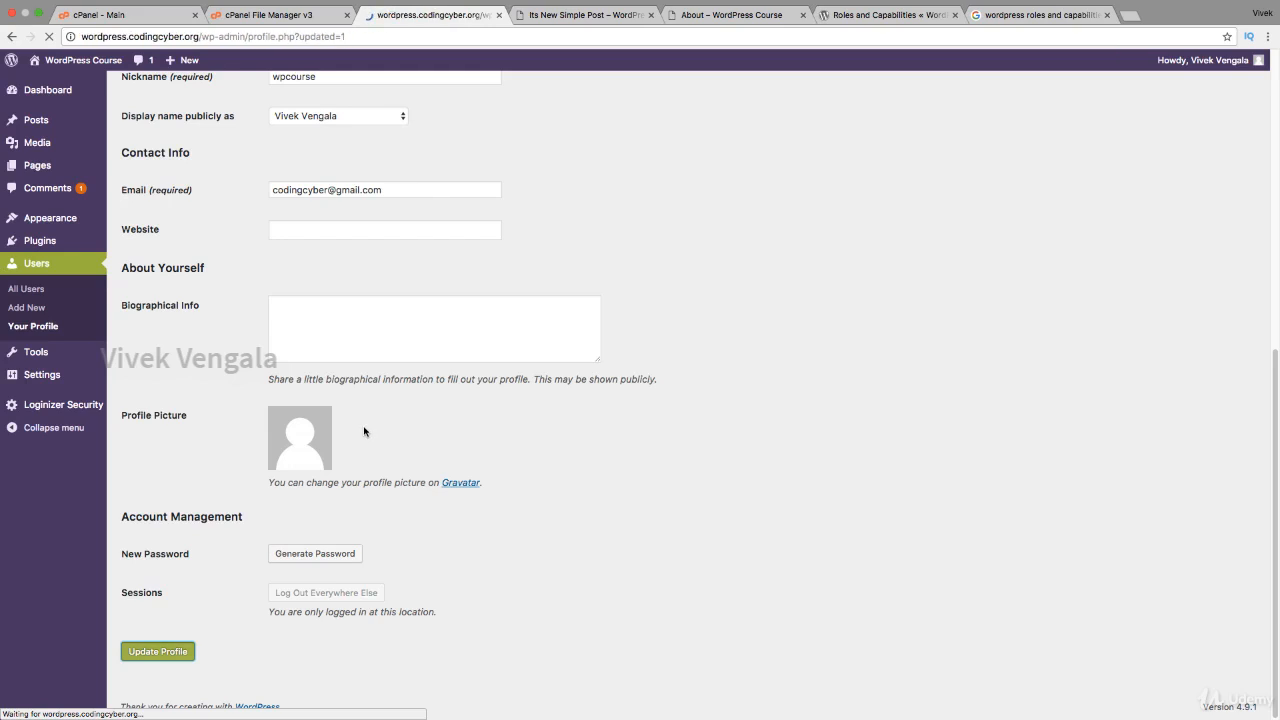
scroll(364, 431, "down", 10)
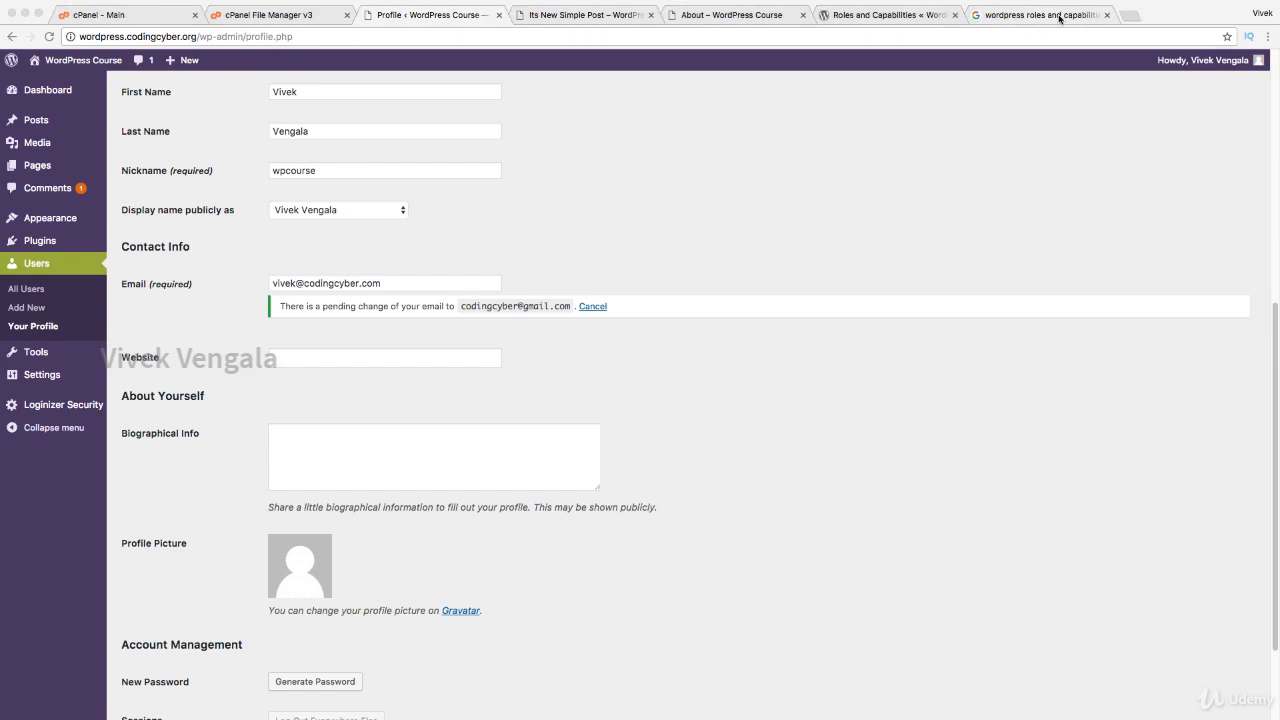
Step: Open the pasted e-mail confirmation link in a new browser tab
left_click(1132, 16)
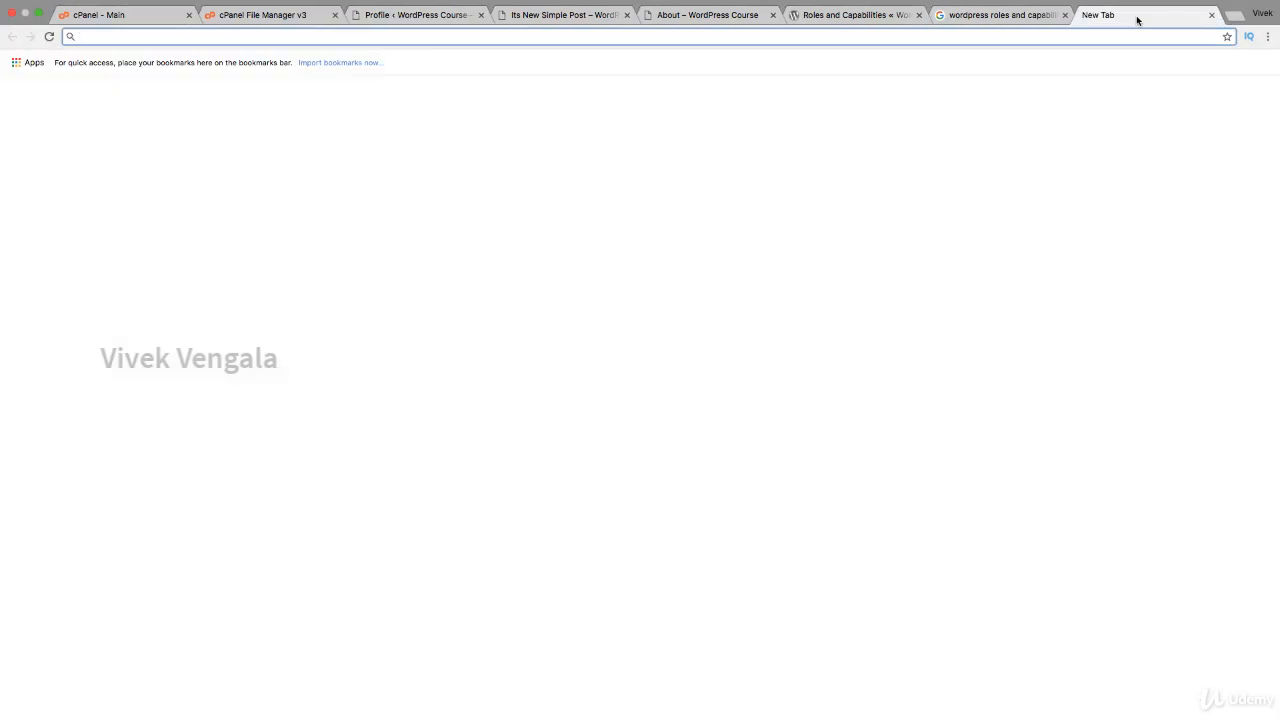
key("super+v")
key("Return")
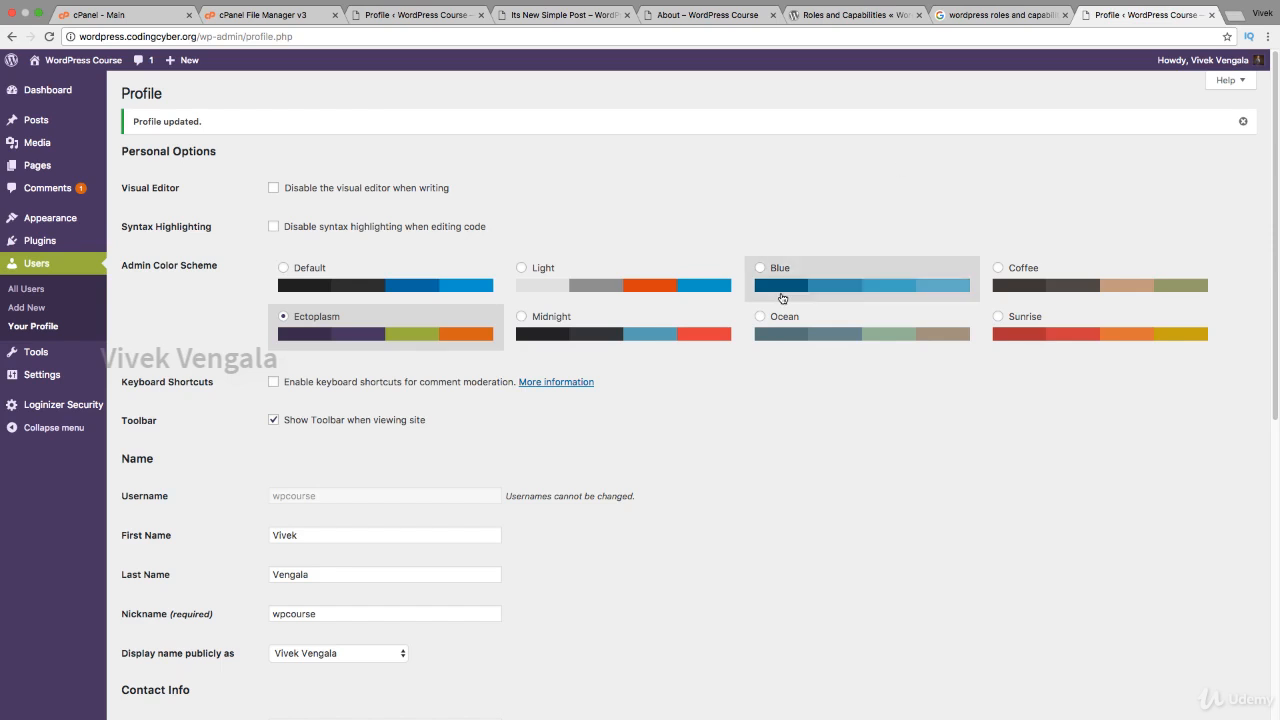
scroll(780, 294, "down", 10)
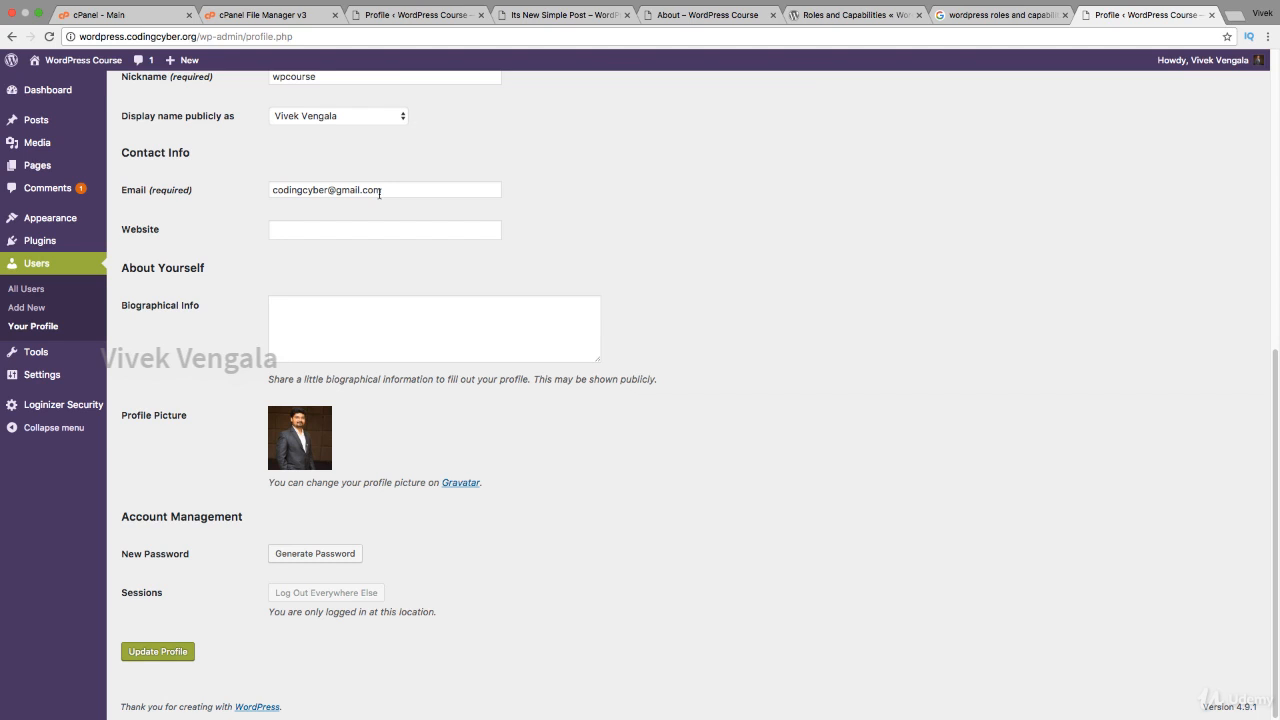
Step: Reload the profile page to show the confirmed e-mail address
left_click(430, 16)
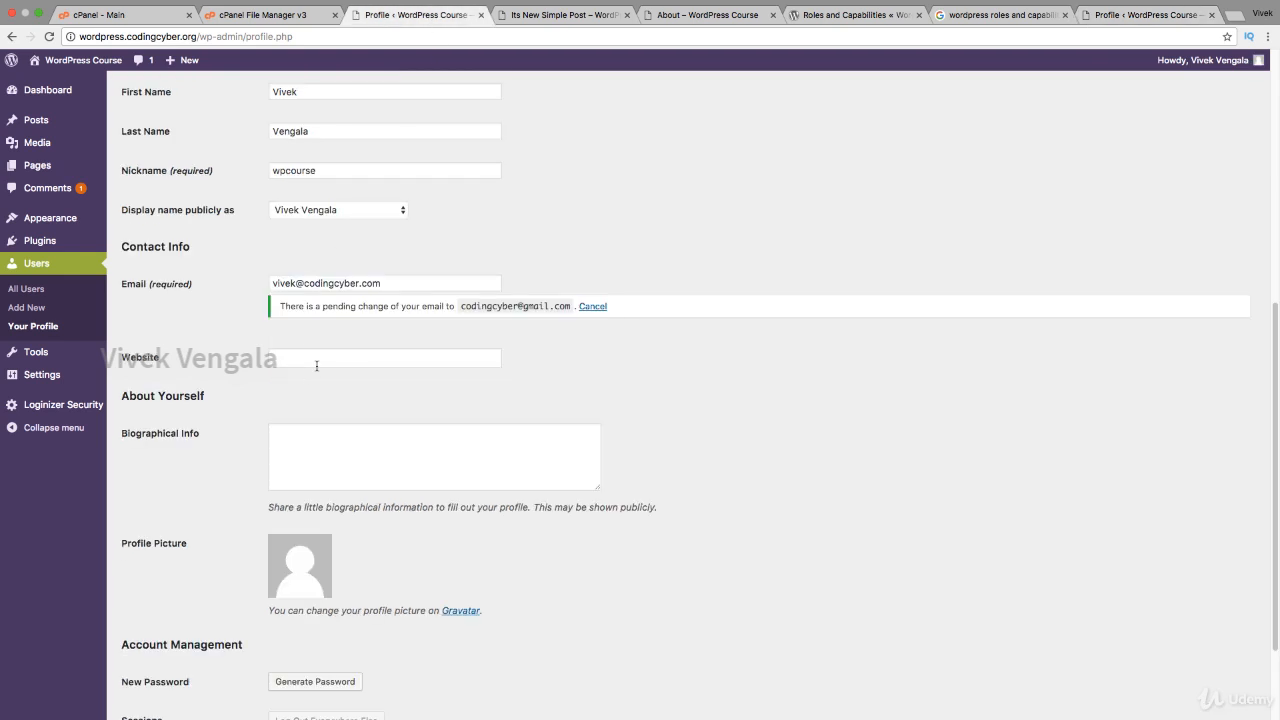
left_click(306, 358)
left_click(279, 42)
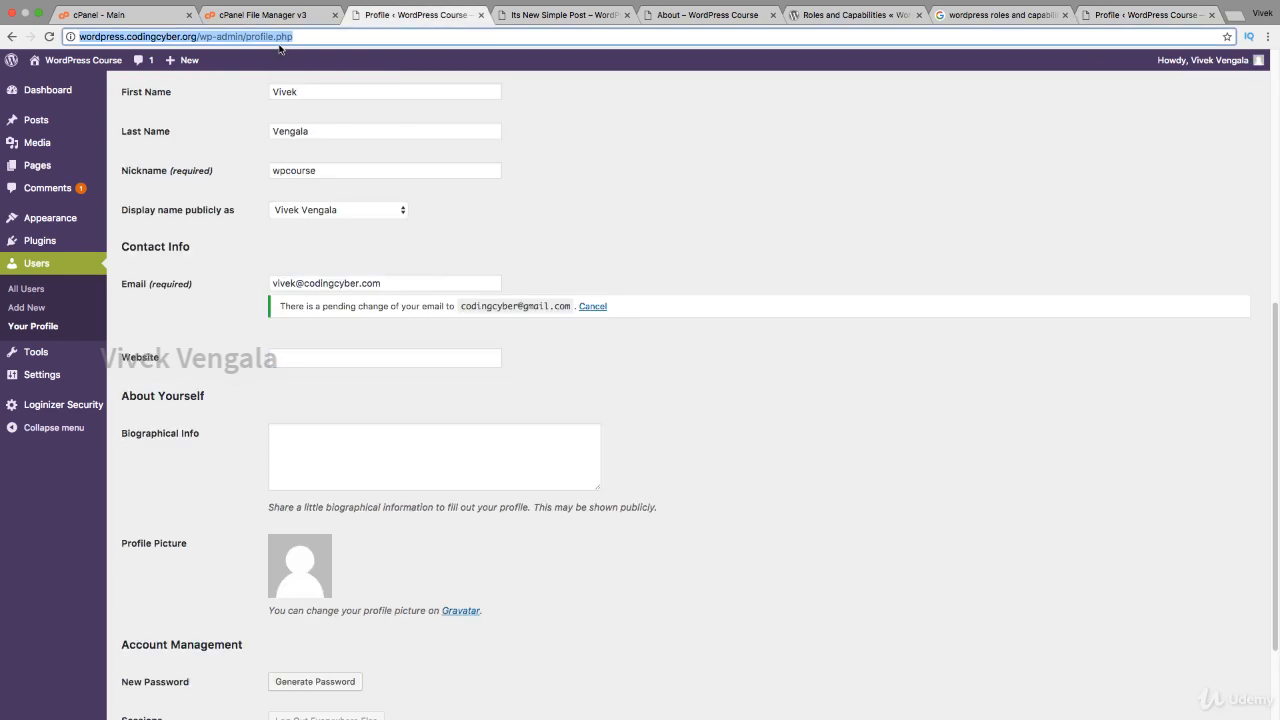
key("Left")
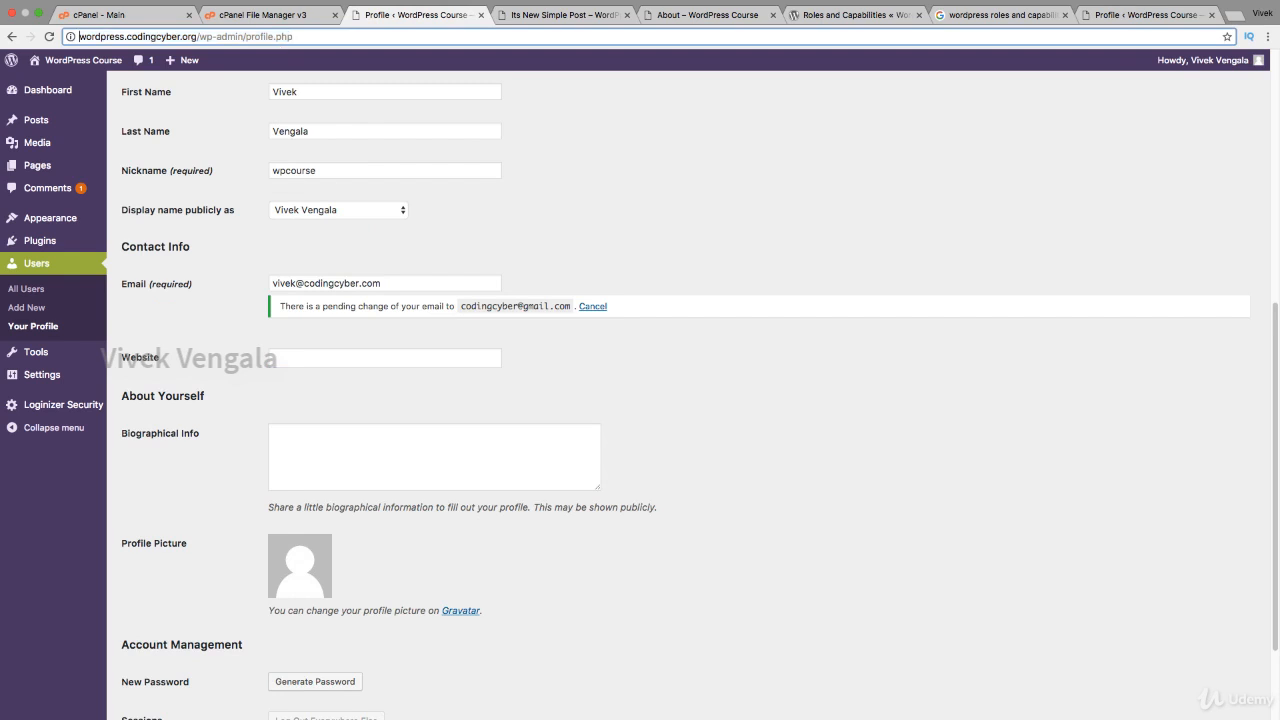
key("Return")
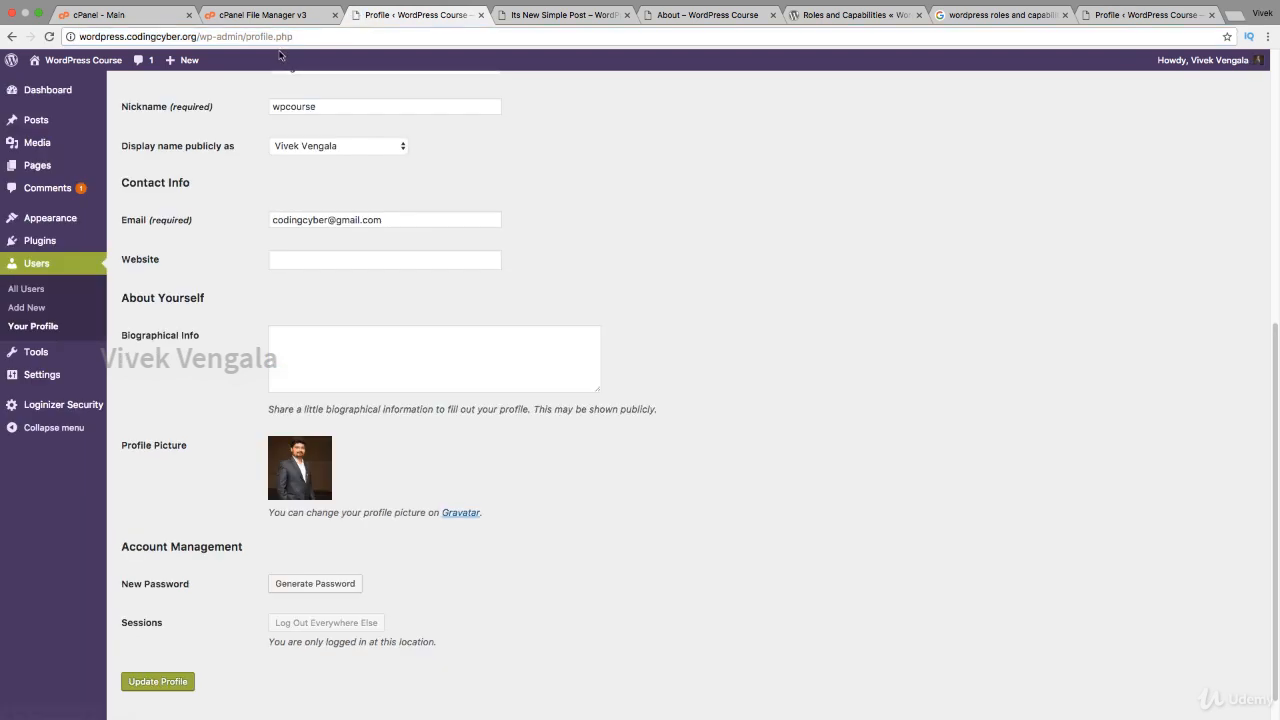
Step: Write a bio introducing the owner by name as a web developer in Biographical Info
left_click(293, 361)
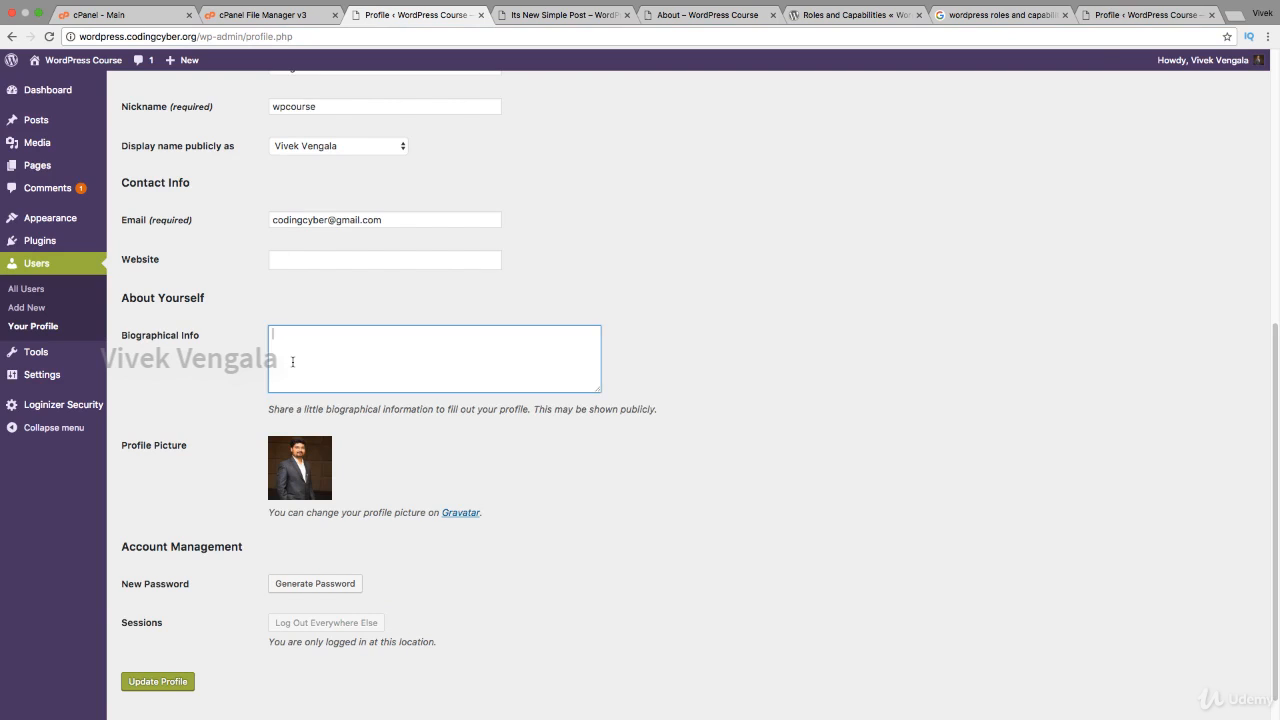
type("Hi, I")
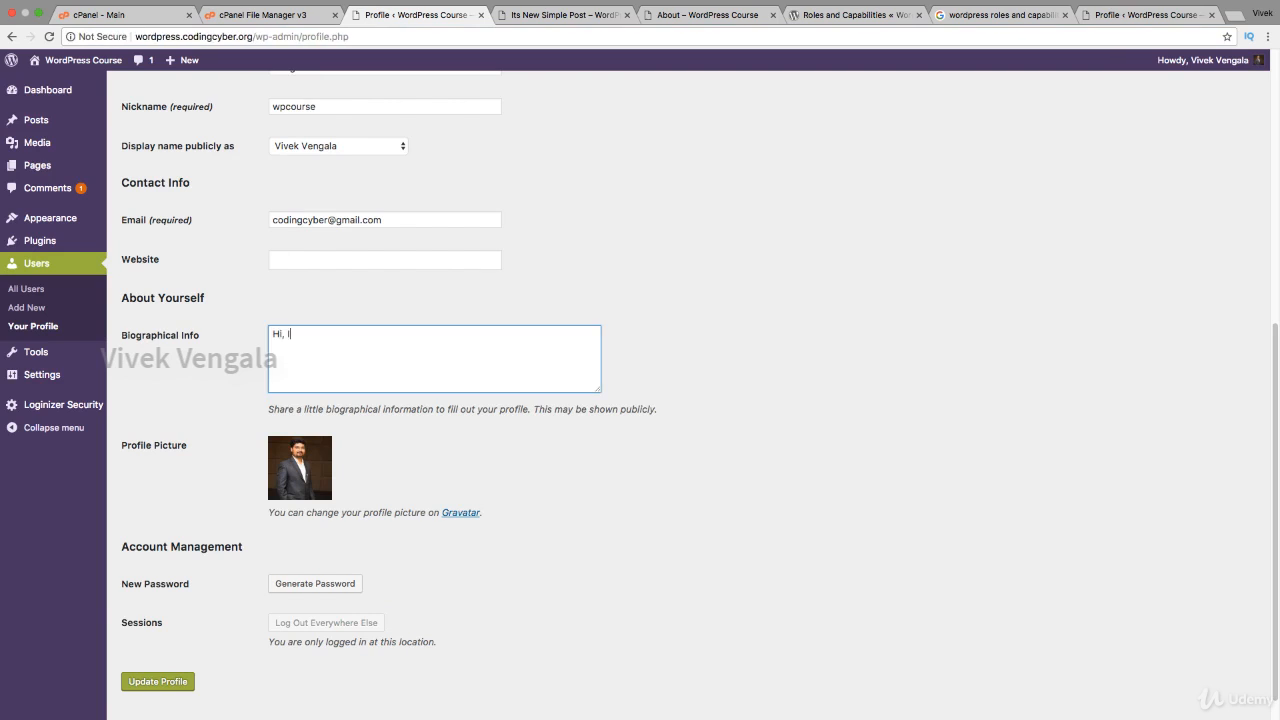
type("'m Vivek Vengala. I'm Web Developer...")
Step: Save the new biography and view it on the author's archive page
left_click(175, 681)
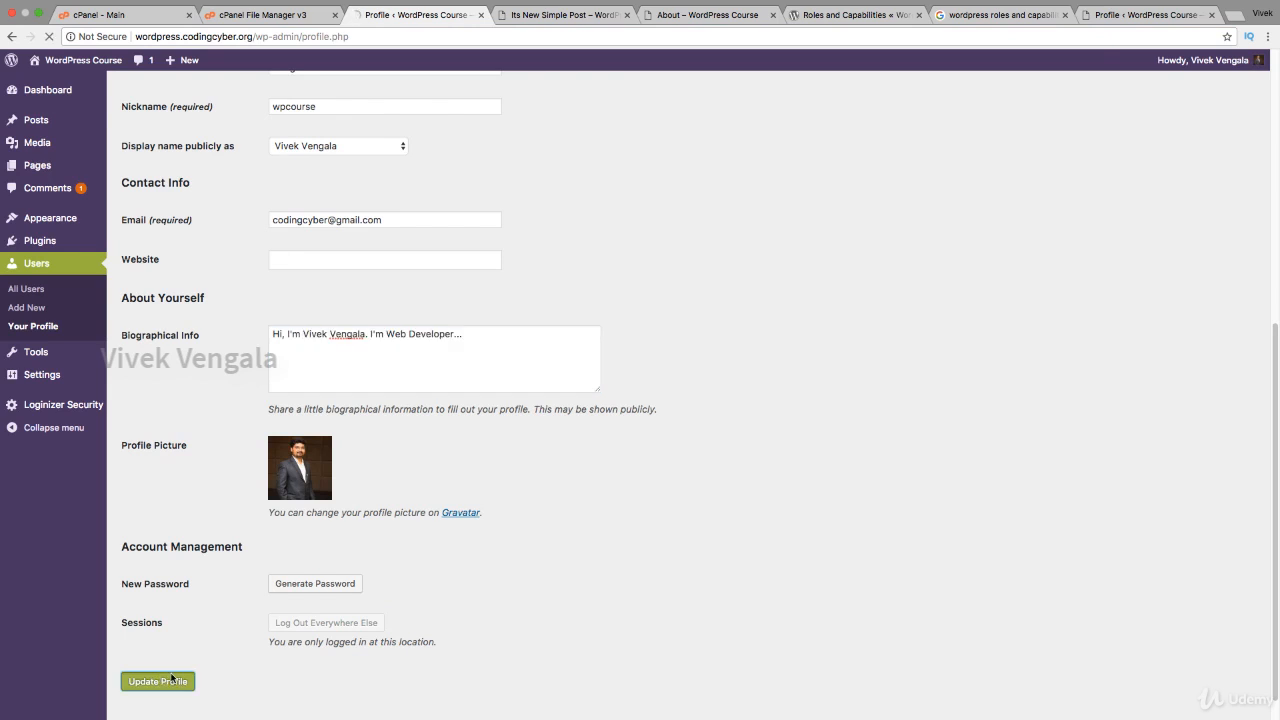
left_click(560, 14)
left_click(470, 278)
scroll(238, 403, "down", 3)
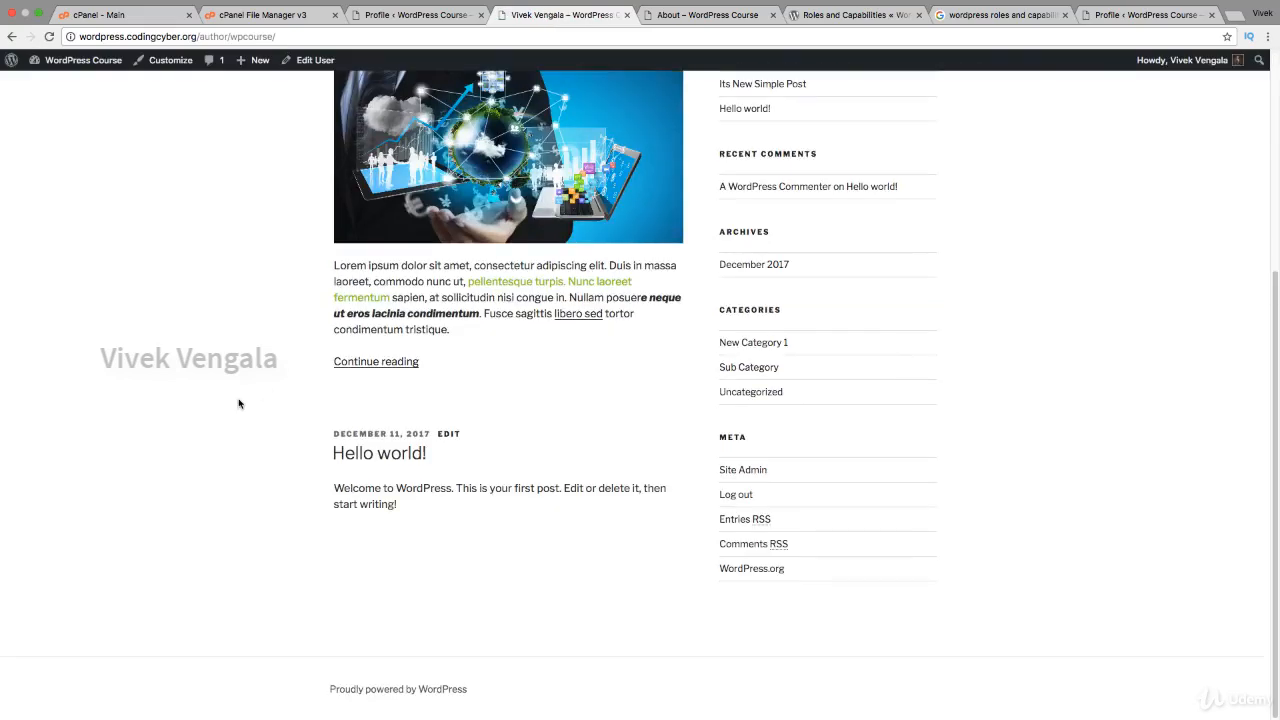
scroll(238, 403, "up", 3)
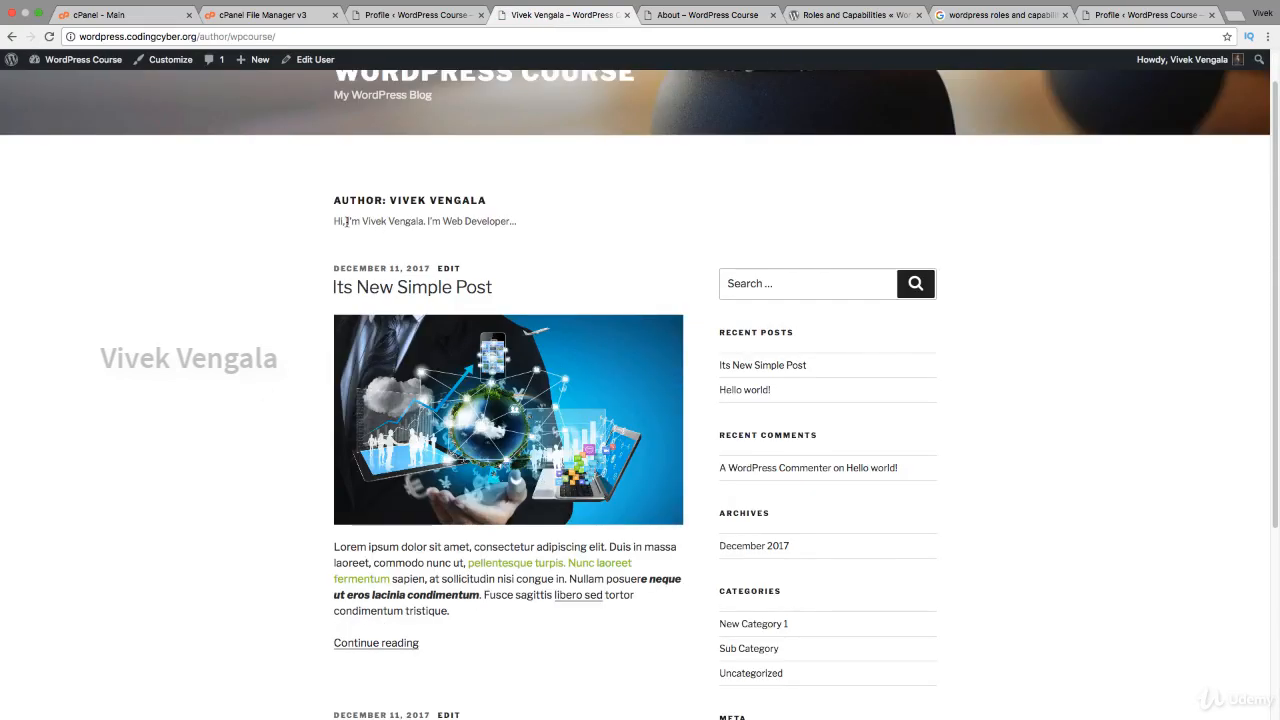
left_click_drag(335, 222, 518, 226)
left_click(489, 237)
Step: Open the Its New Simple Post article, scroll through it, and return to the profile
left_click(418, 287)
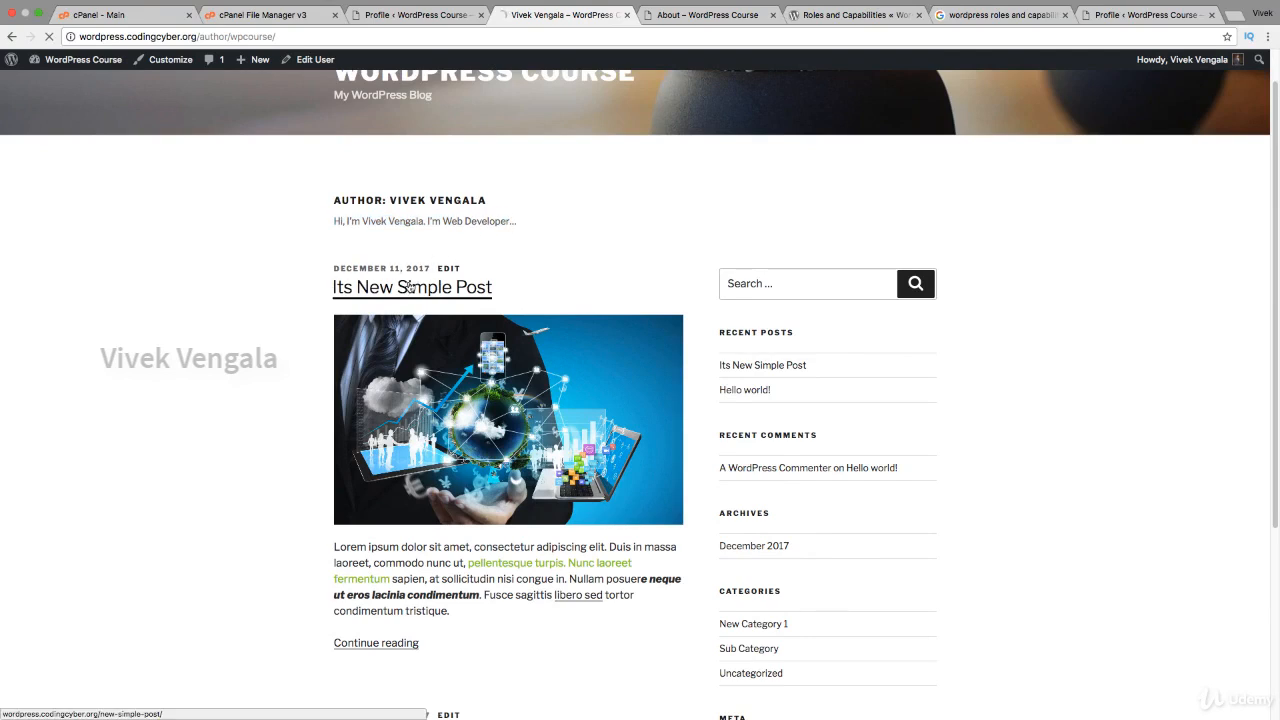
scroll(275, 372, "down", 15)
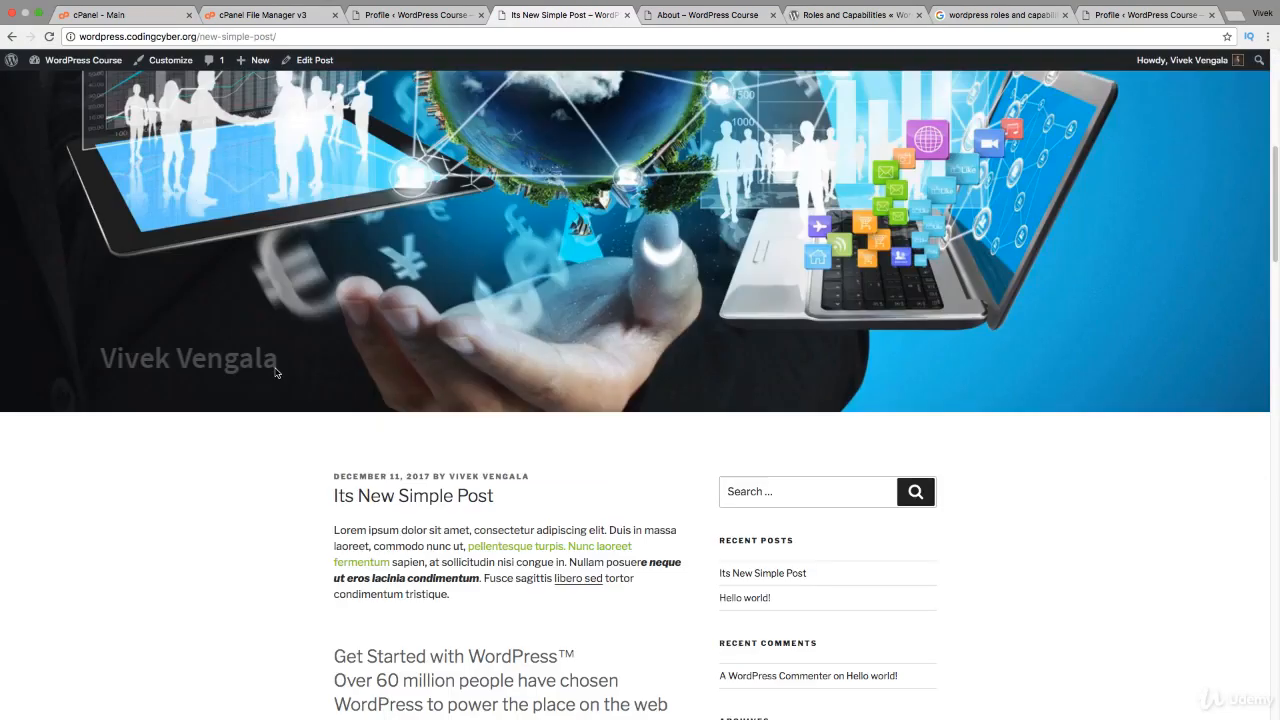
scroll(275, 372, "down", 10)
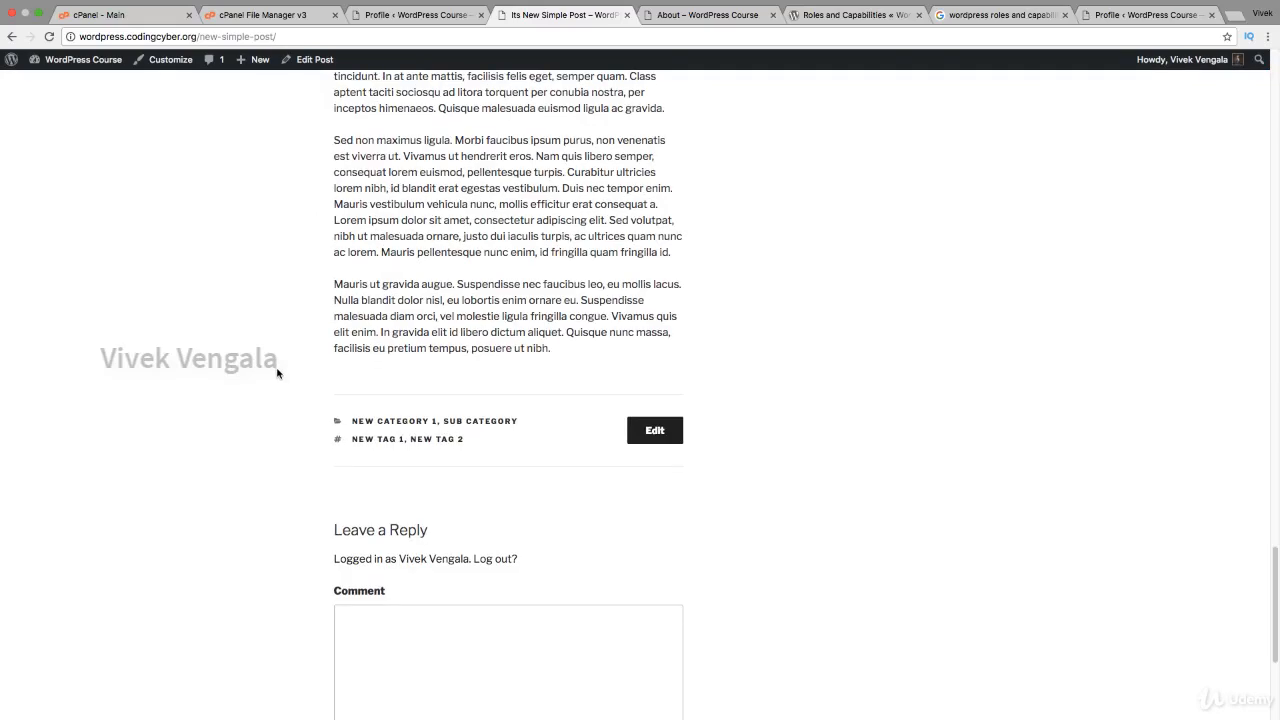
left_click(385, 18)
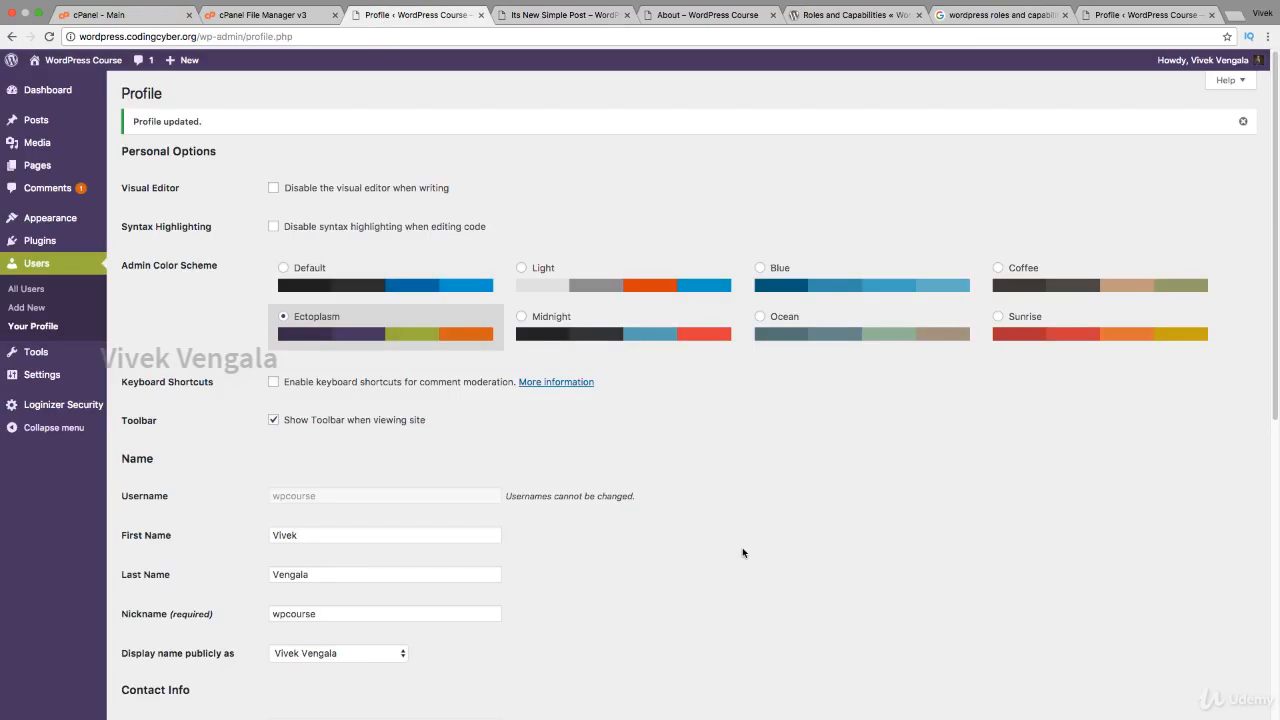
Step: Replace the generated password with a very weak one and confirm weak password use
scroll(743, 552, "down", 10)
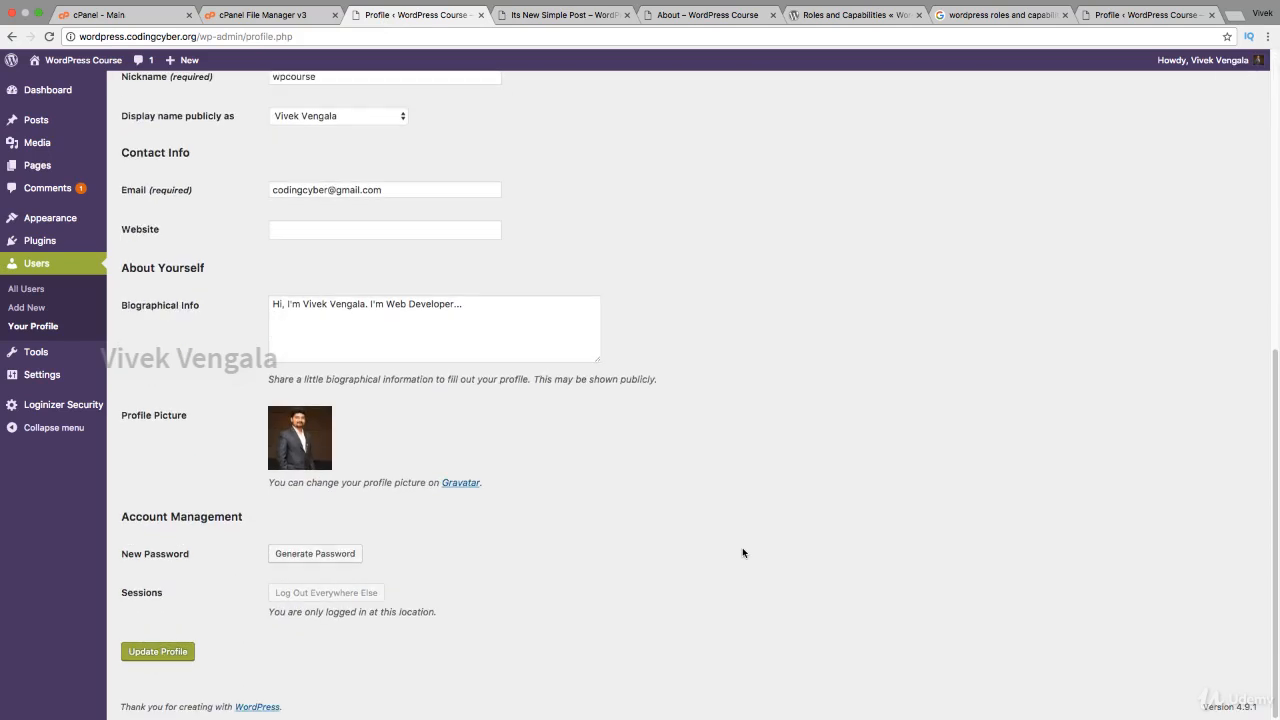
left_click(292, 558)
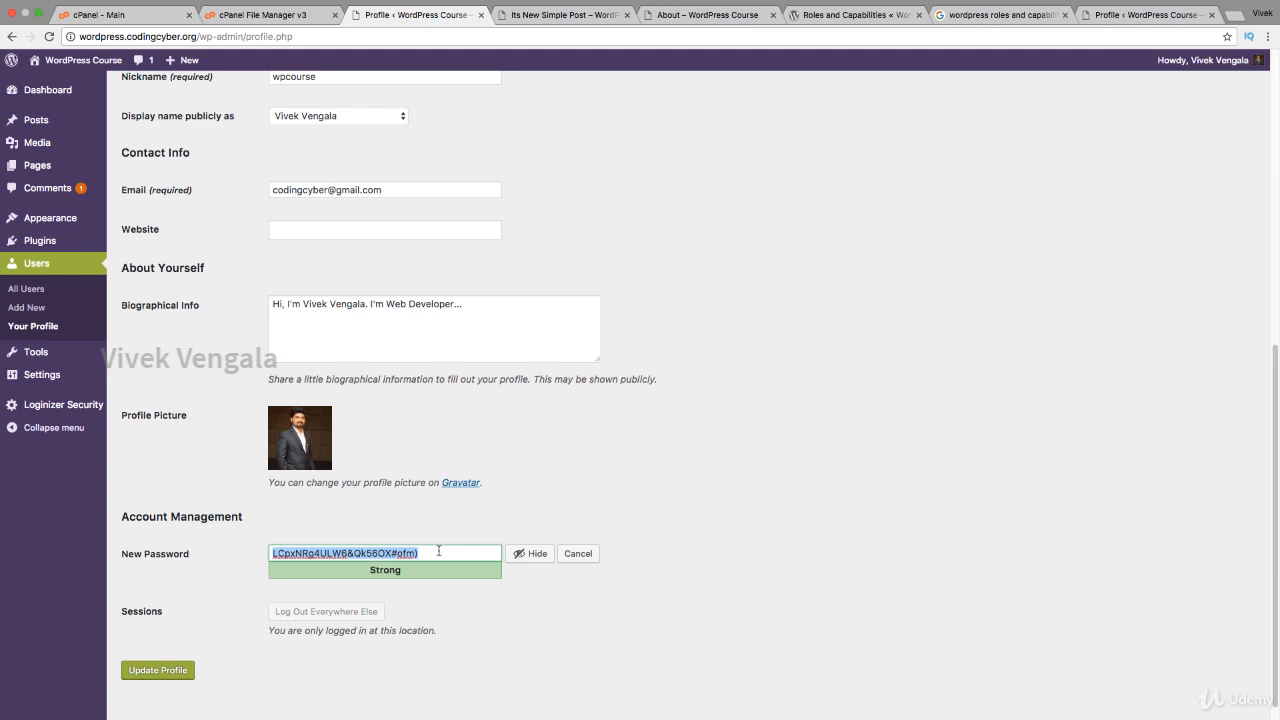
left_click(527, 554)
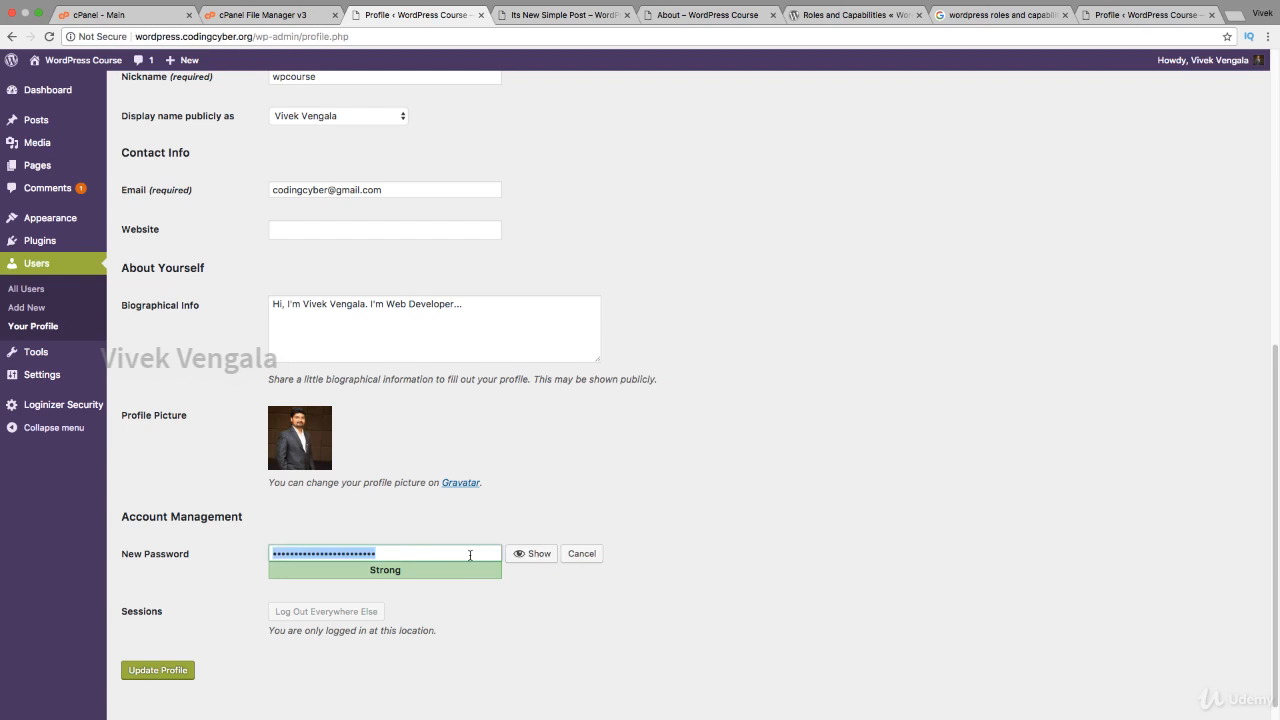
key("BackSpace")
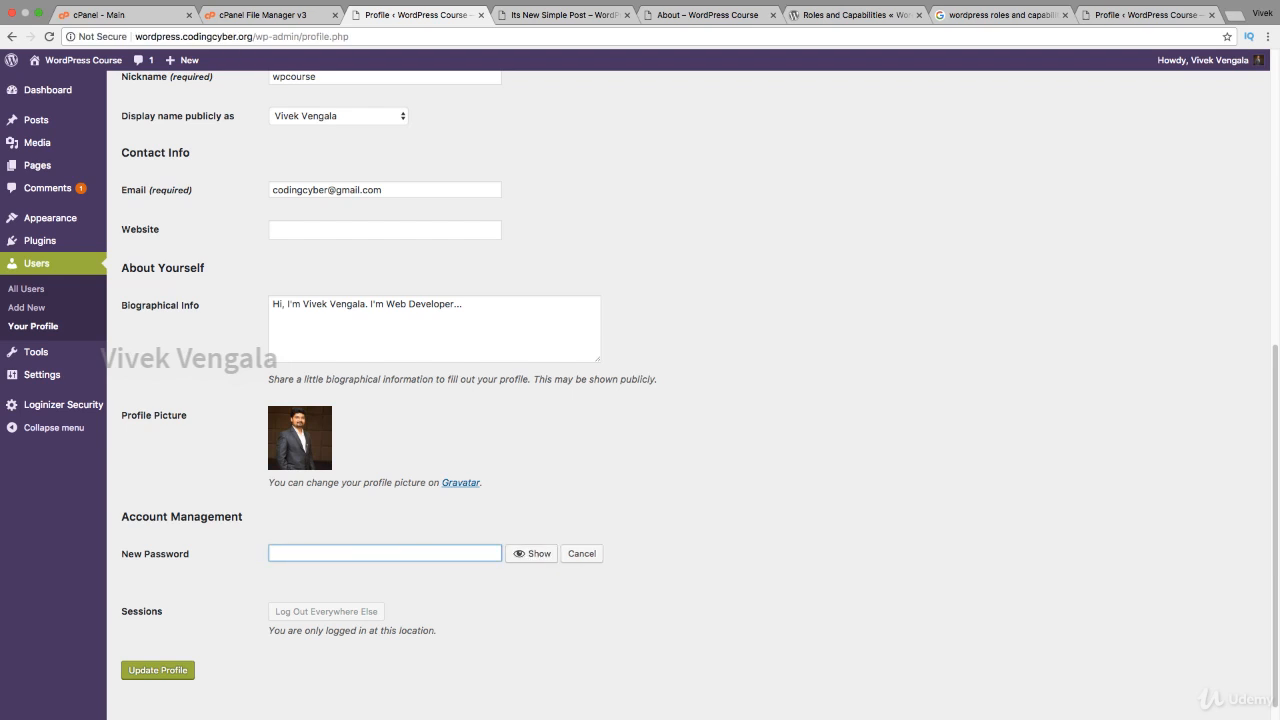
type("••••••••••")
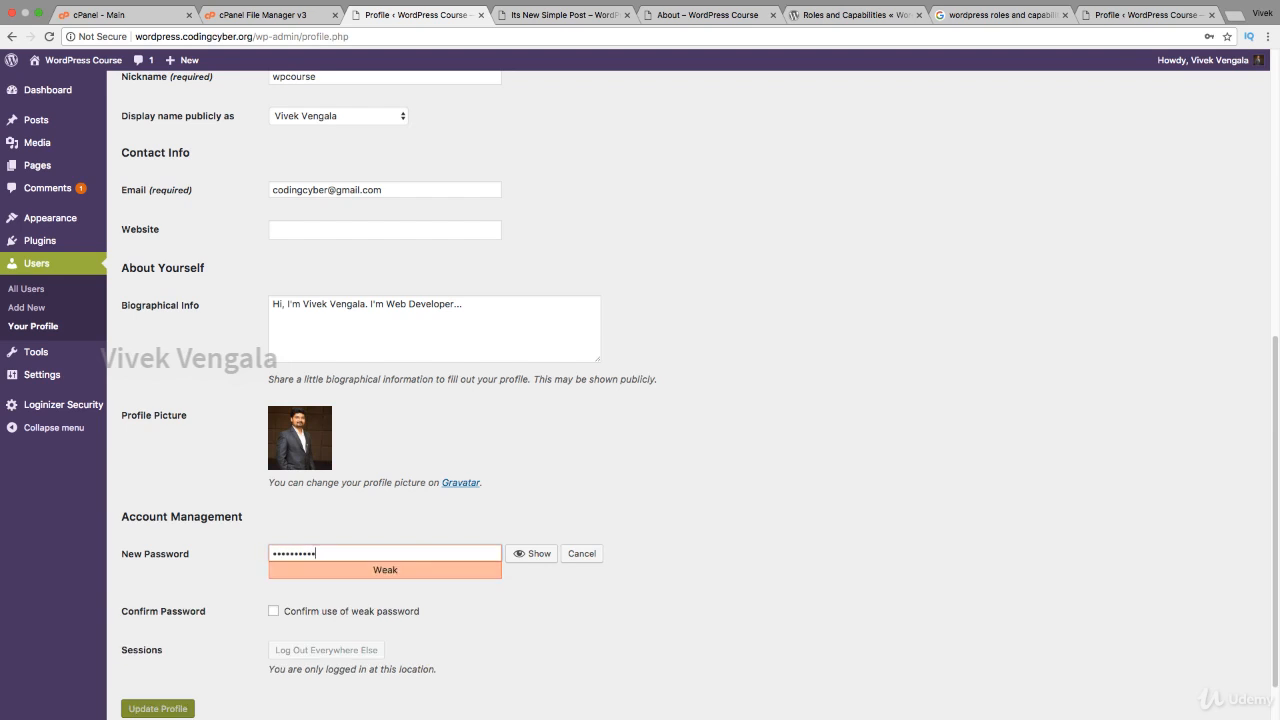
type("•")
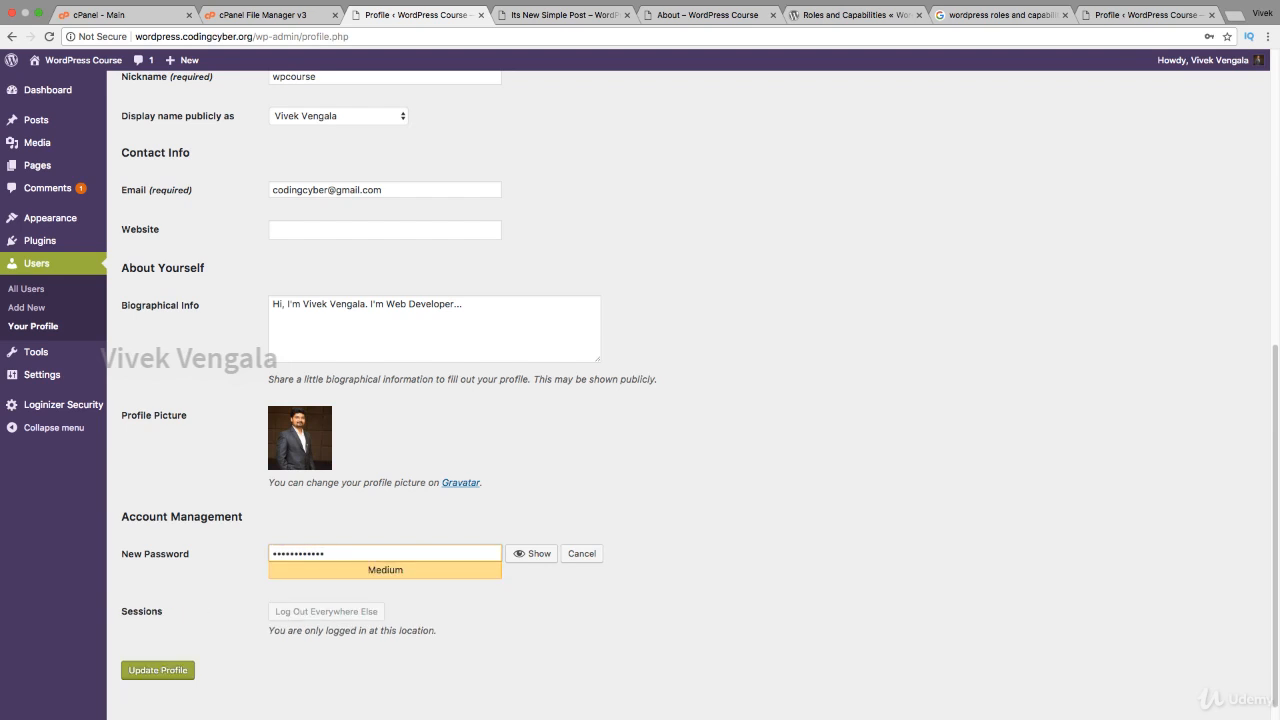
type("•")
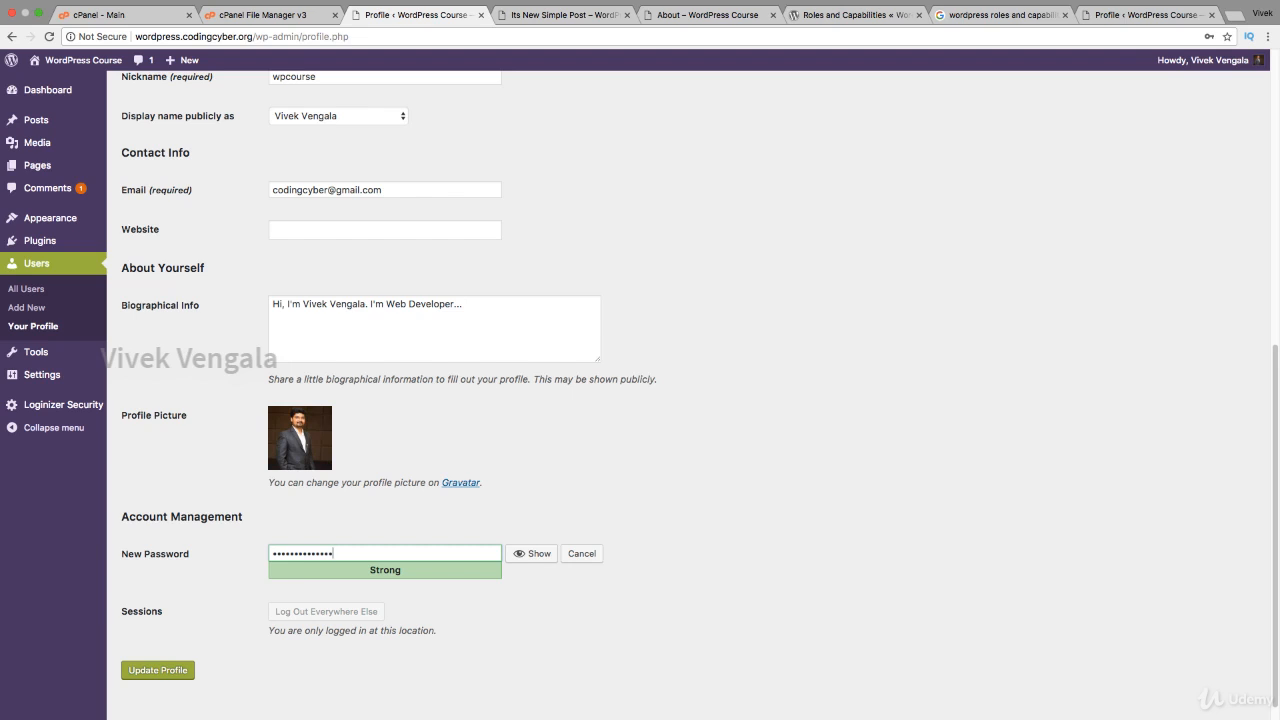
key("BackSpace")
key("BackSpace")
key("BackSpace")
key("BackSpace")
key("BackSpace")
key("BackSpace")
key("BackSpace")
key("BackSpace")
key("BackSpace")
key("BackSpace")
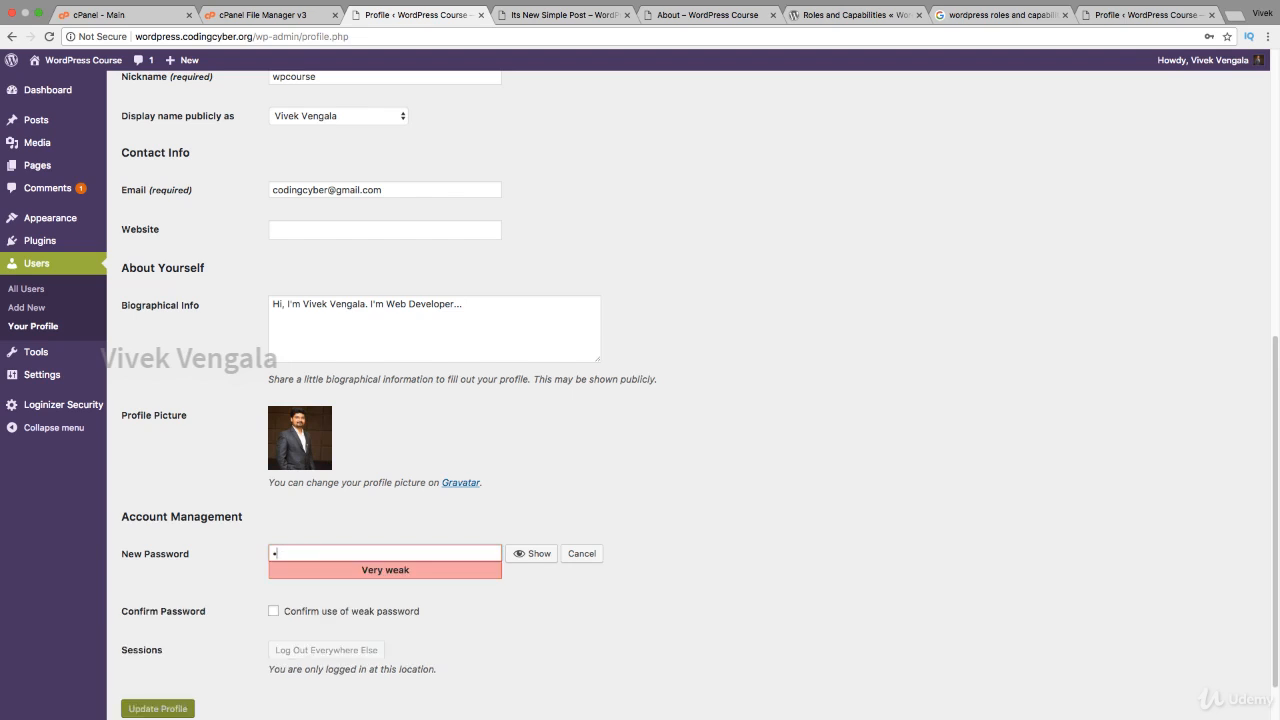
left_click(273, 611)
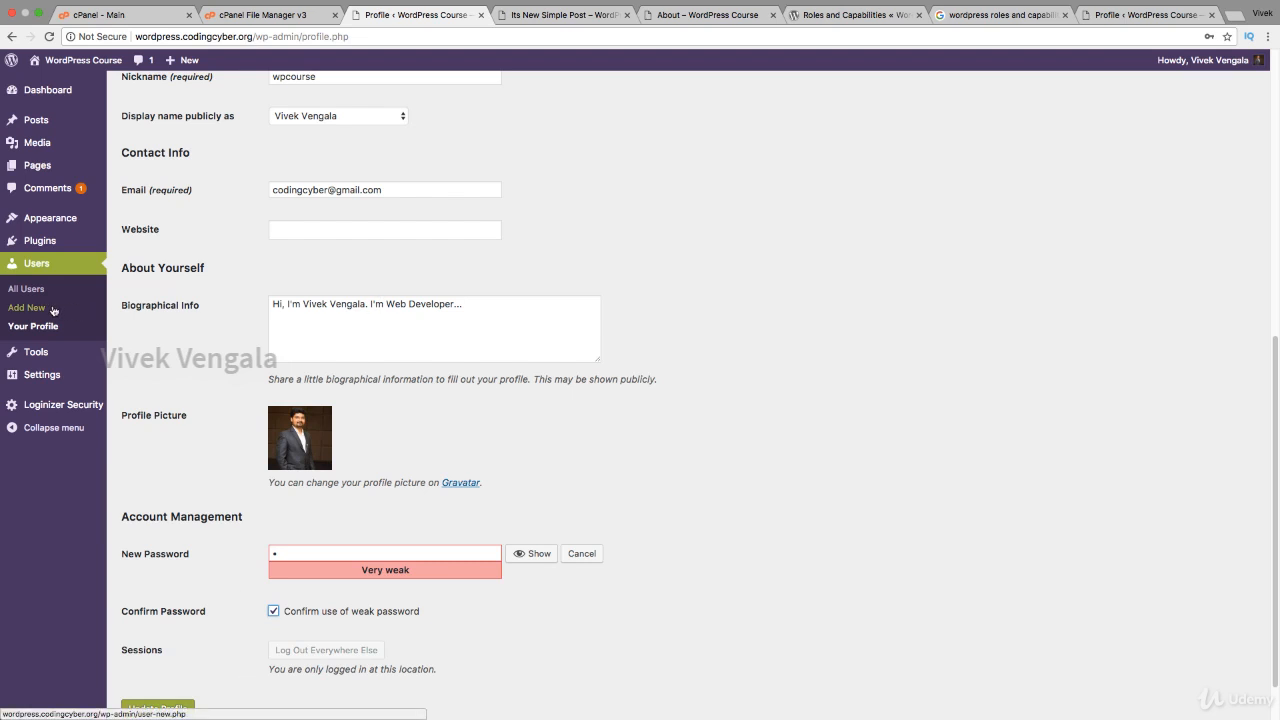
Step: Leave the profile unsaved via All Users and open the Add New User form
left_click(33, 290)
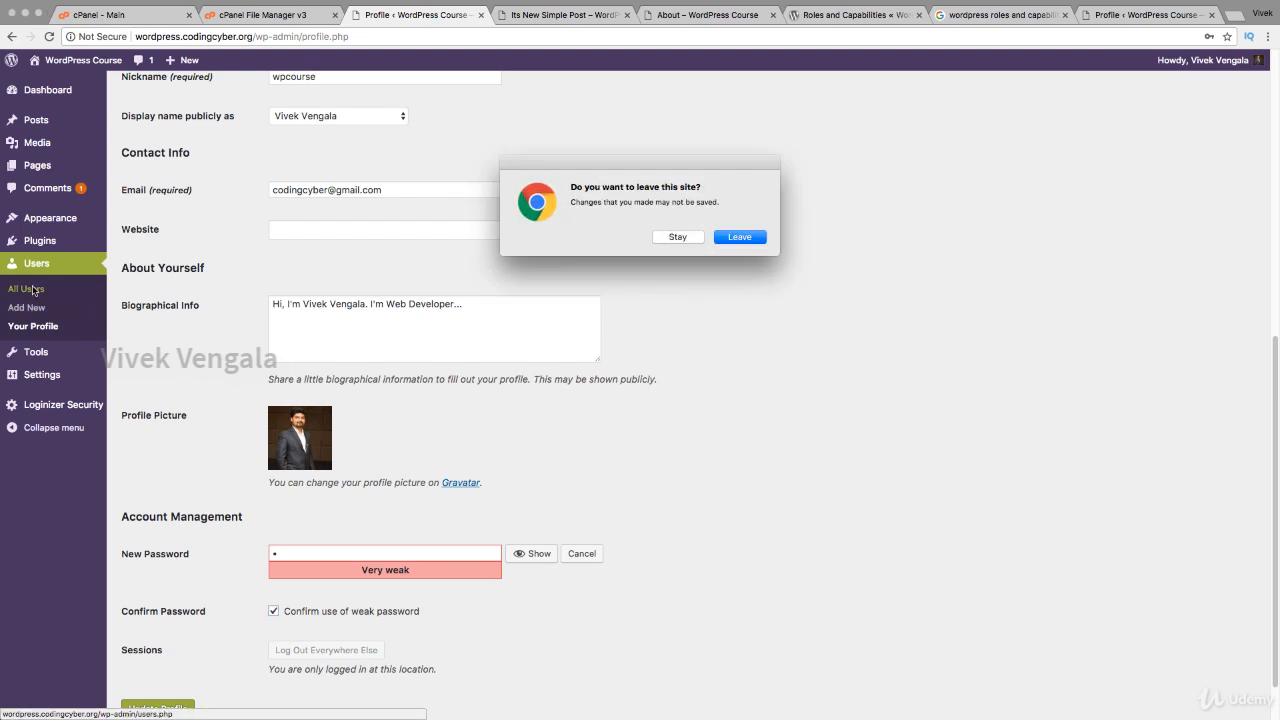
left_click(718, 243)
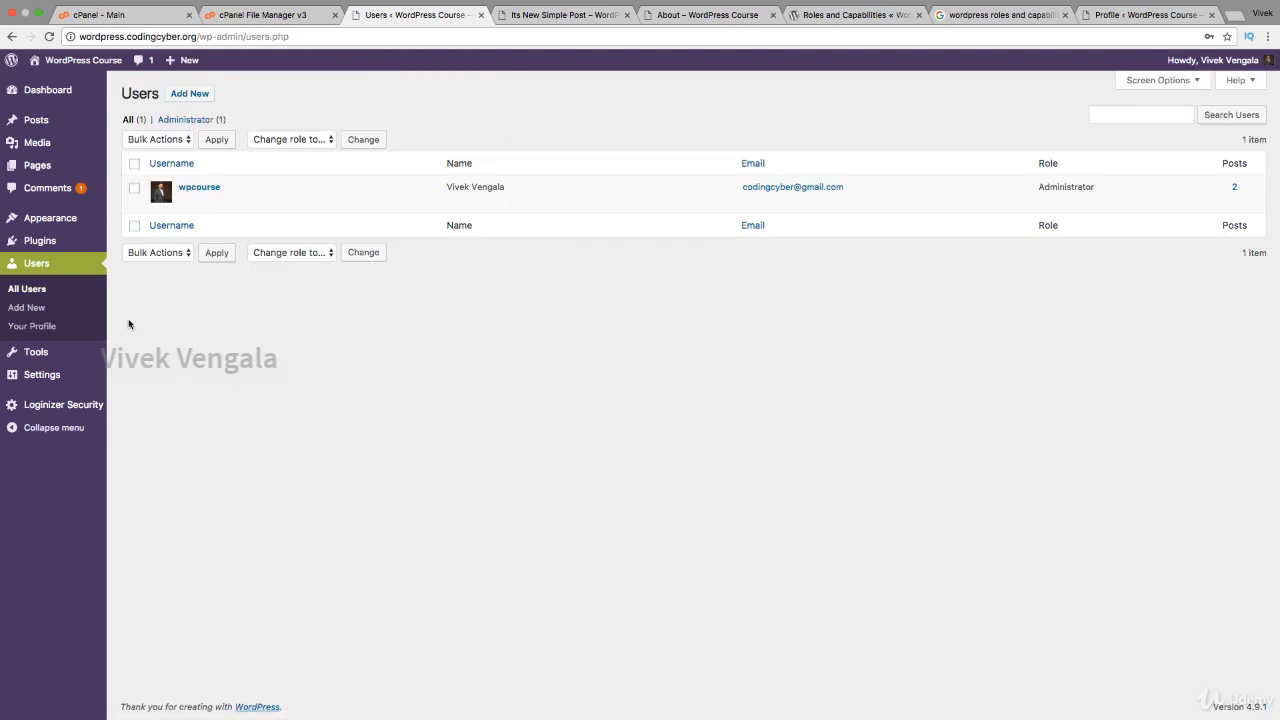
left_click(41, 309)
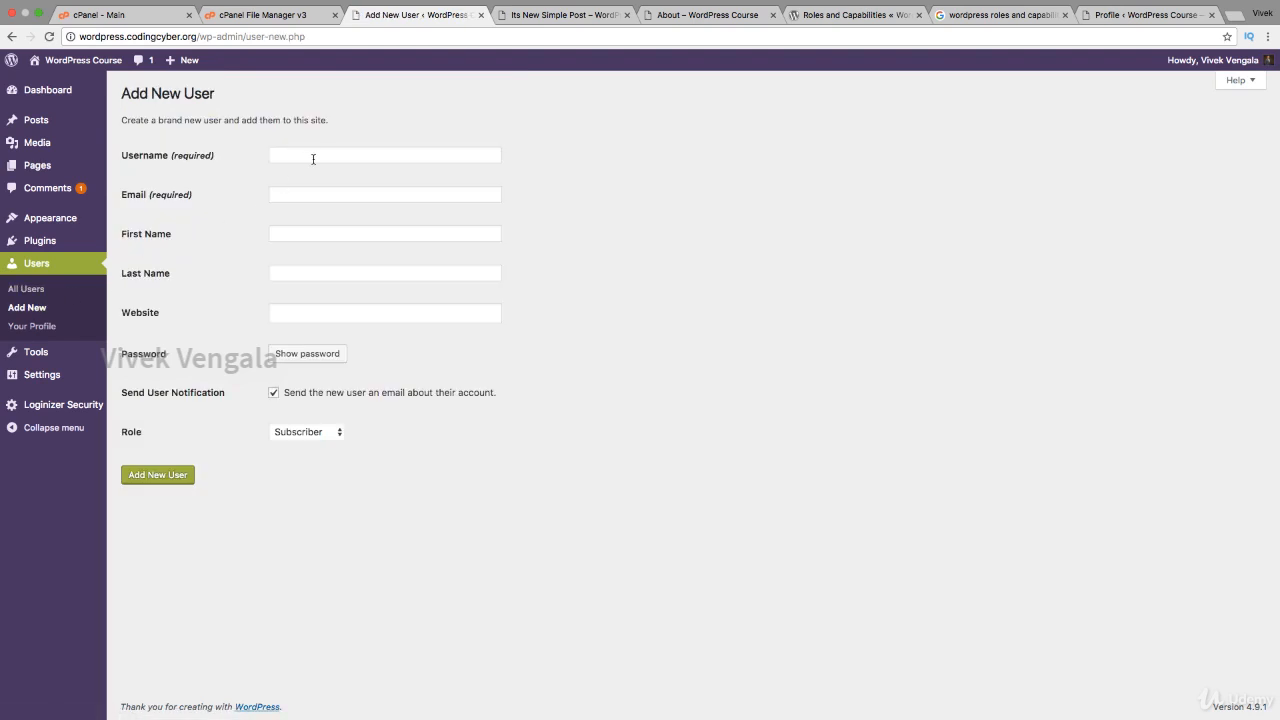
Step: Review the form fields and role list, leaving Subscriber, and generate a strong password
left_click(324, 156)
key("Tab")
key("Tab")
key("Tab")
key("Tab")
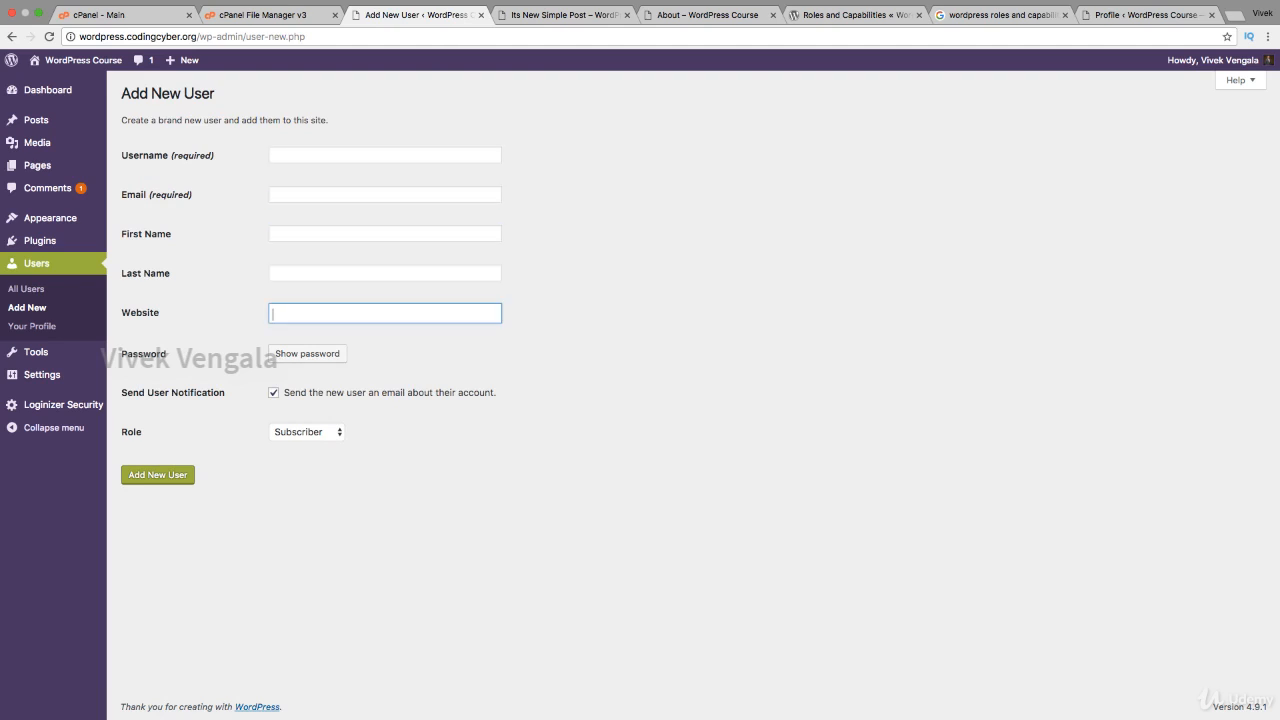
key("shift+Tab")
key("shift+Tab")
key("shift+Tab")
key("shift+Tab")
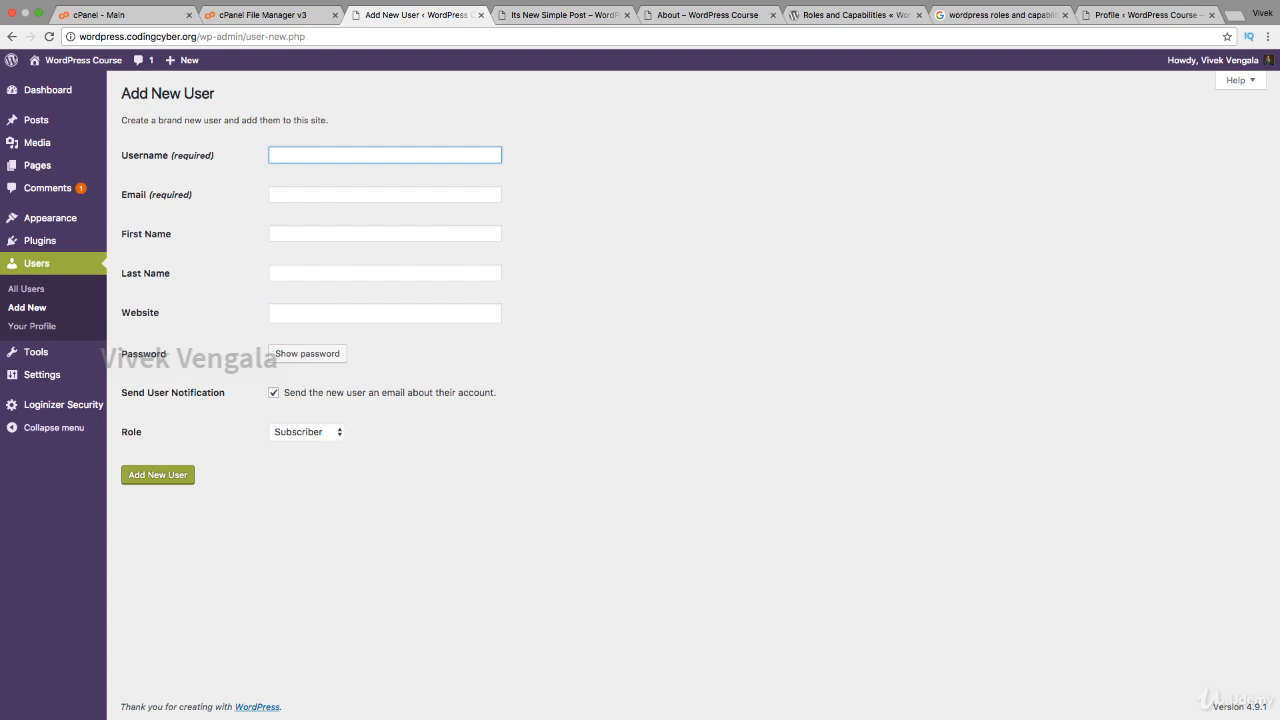
left_click(322, 433)
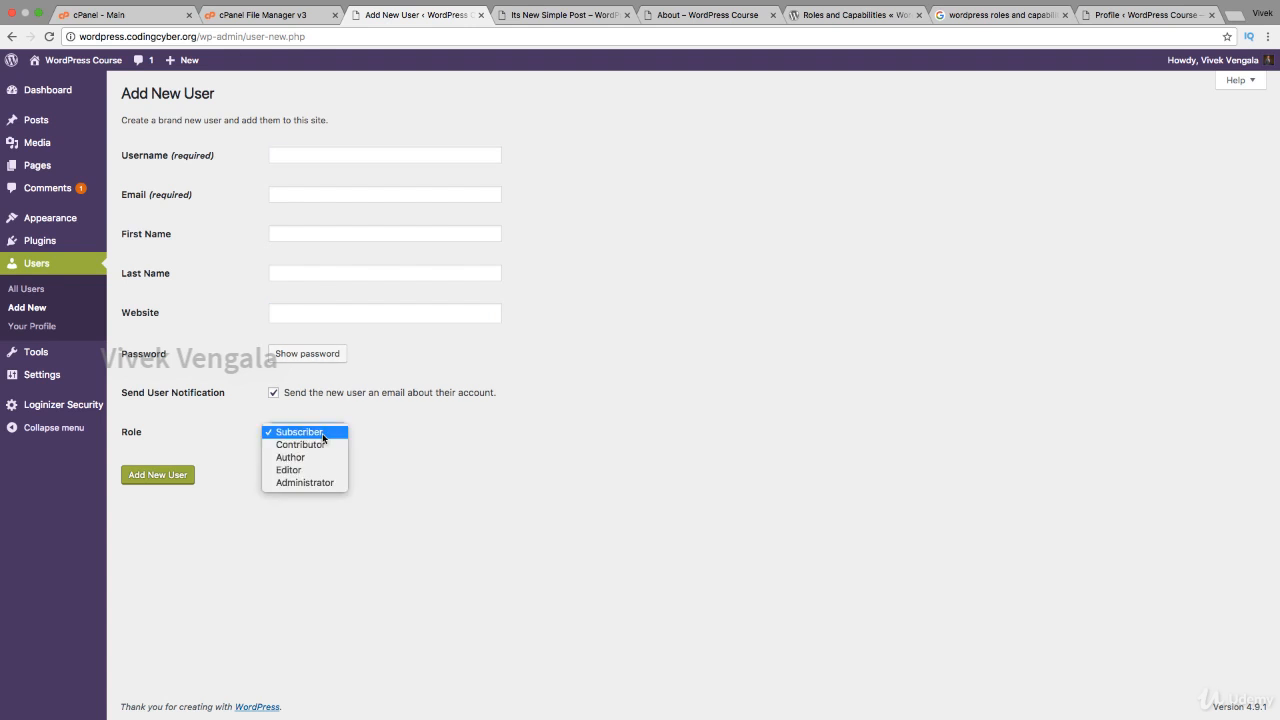
left_click(404, 452)
left_click(308, 362)
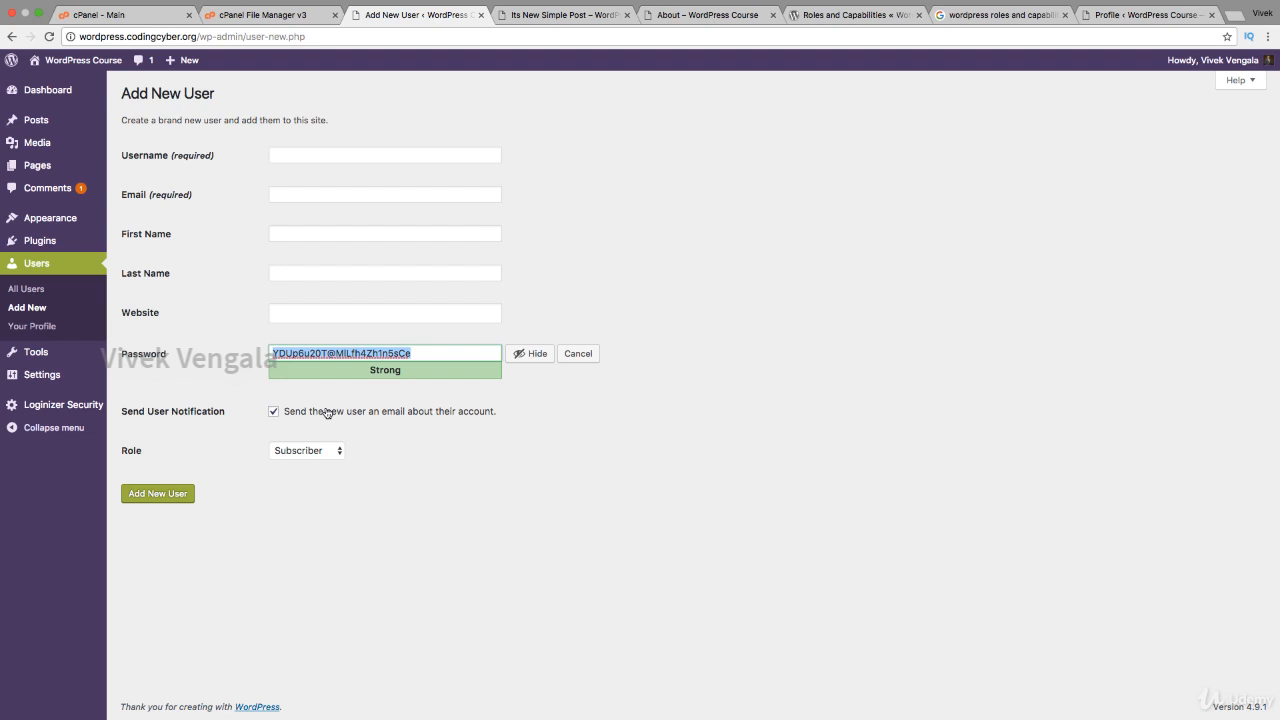
Step: Mask the generated password, then enter the new user's username, e-mail and website codingcyber.org
left_click(530, 353)
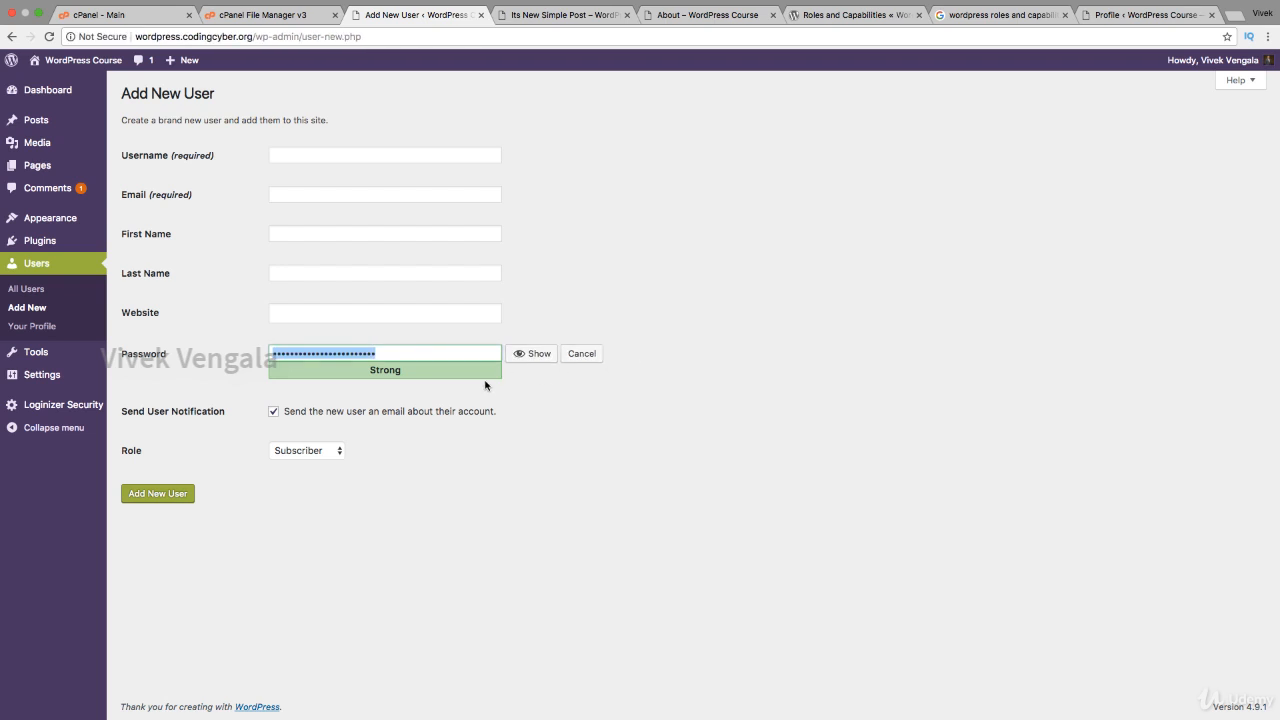
left_click(386, 160)
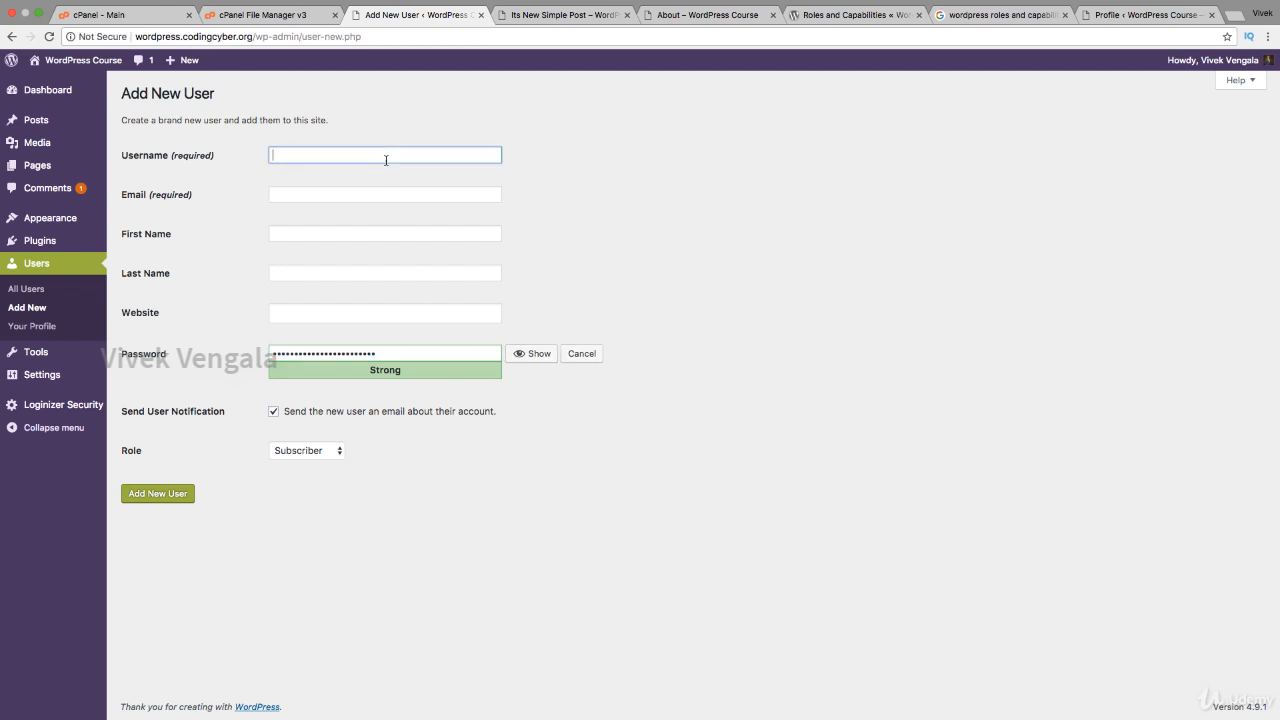
type("vivekvengala")
key("Tab")
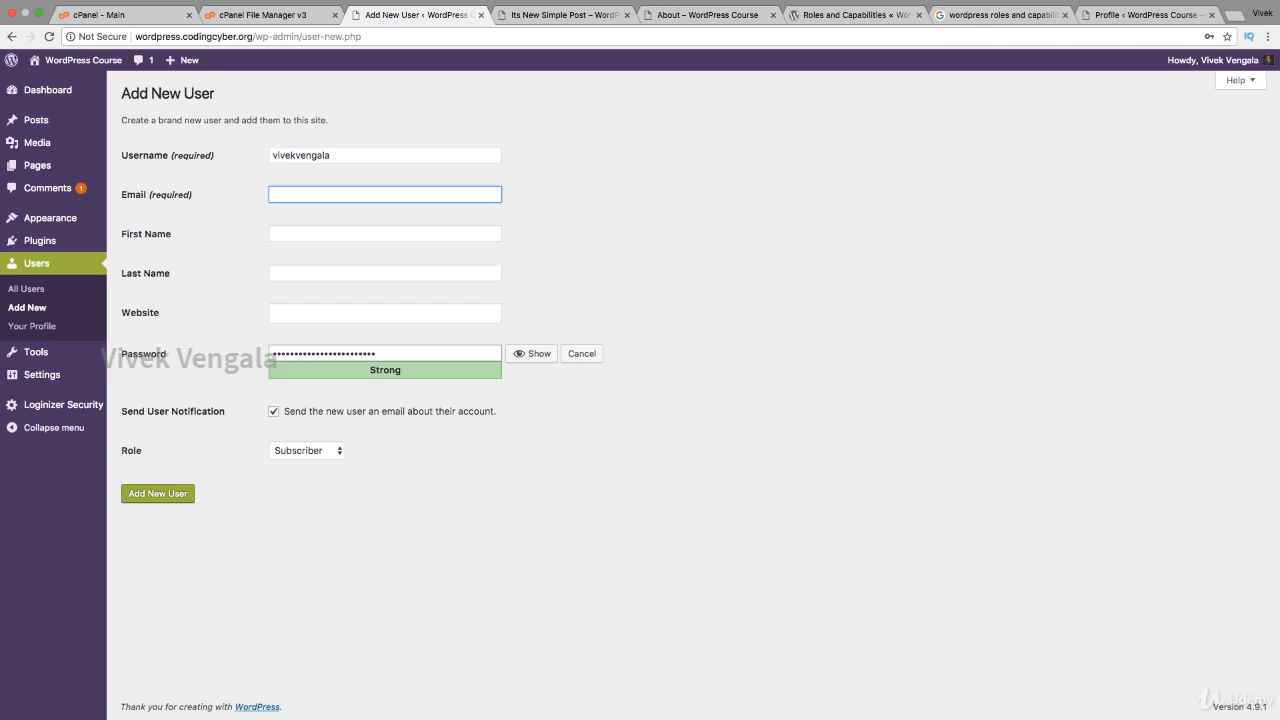
type("vivek")
key("Down")
key("Return")
key("Tab")
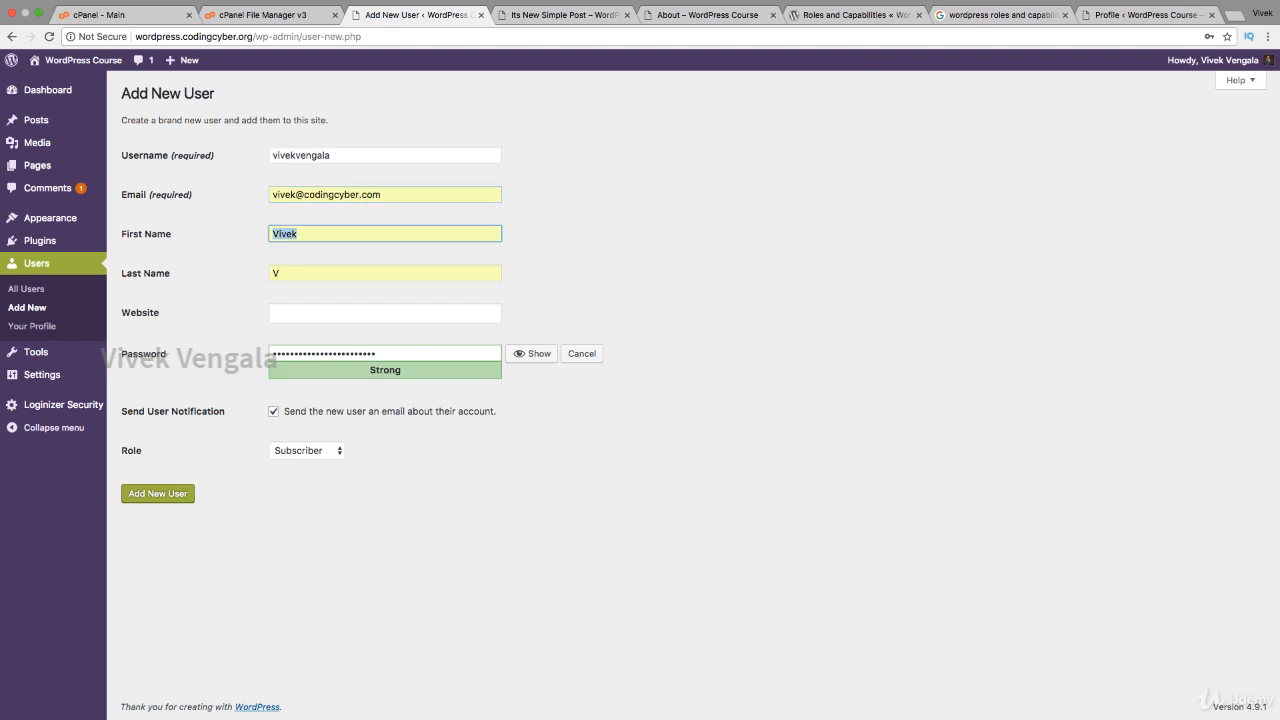
key("Tab")
key("Tab")
type("c")
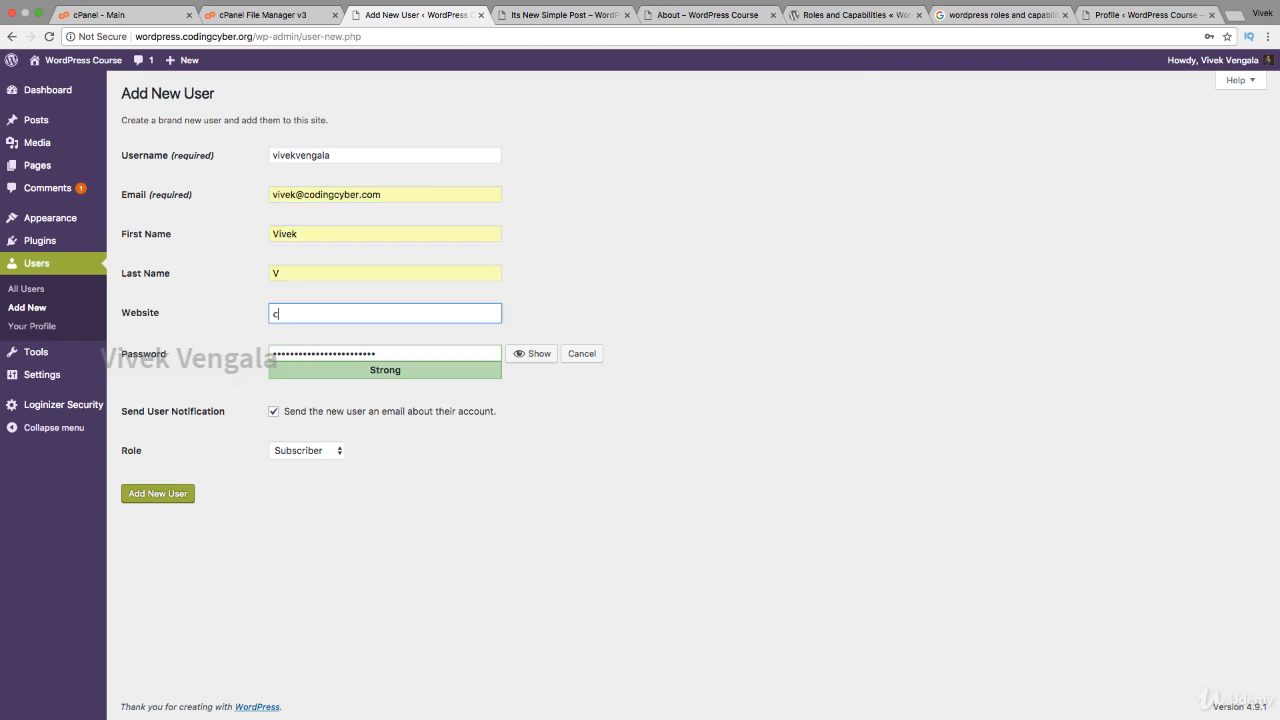
type("odingcyber.org")
Step: Give the new user the Editor role and create the account
left_click(287, 450)
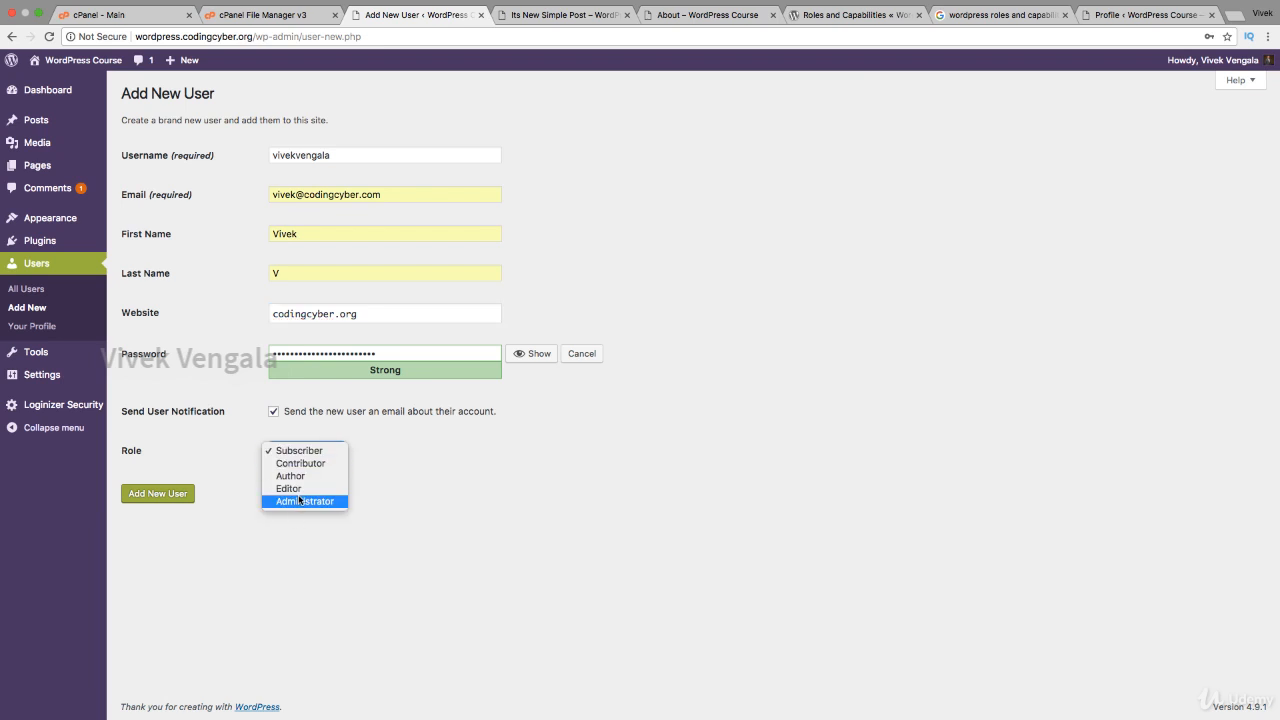
left_click(297, 489)
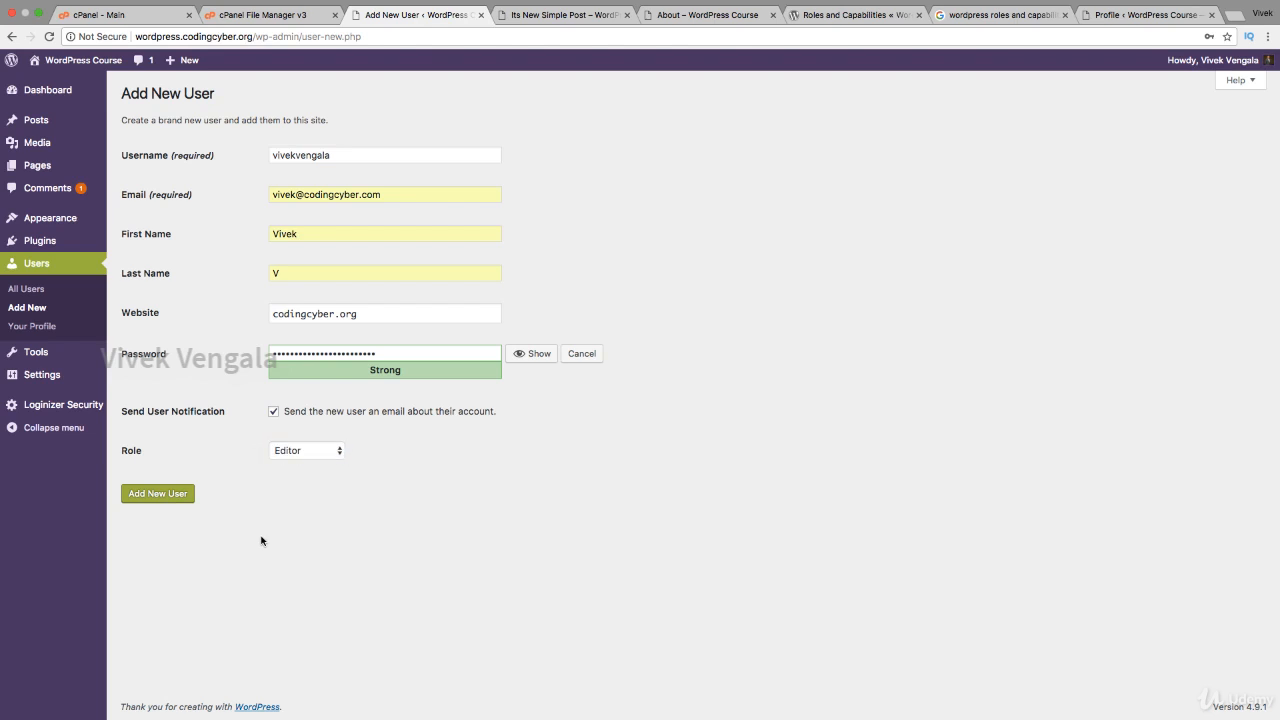
left_click(180, 497)
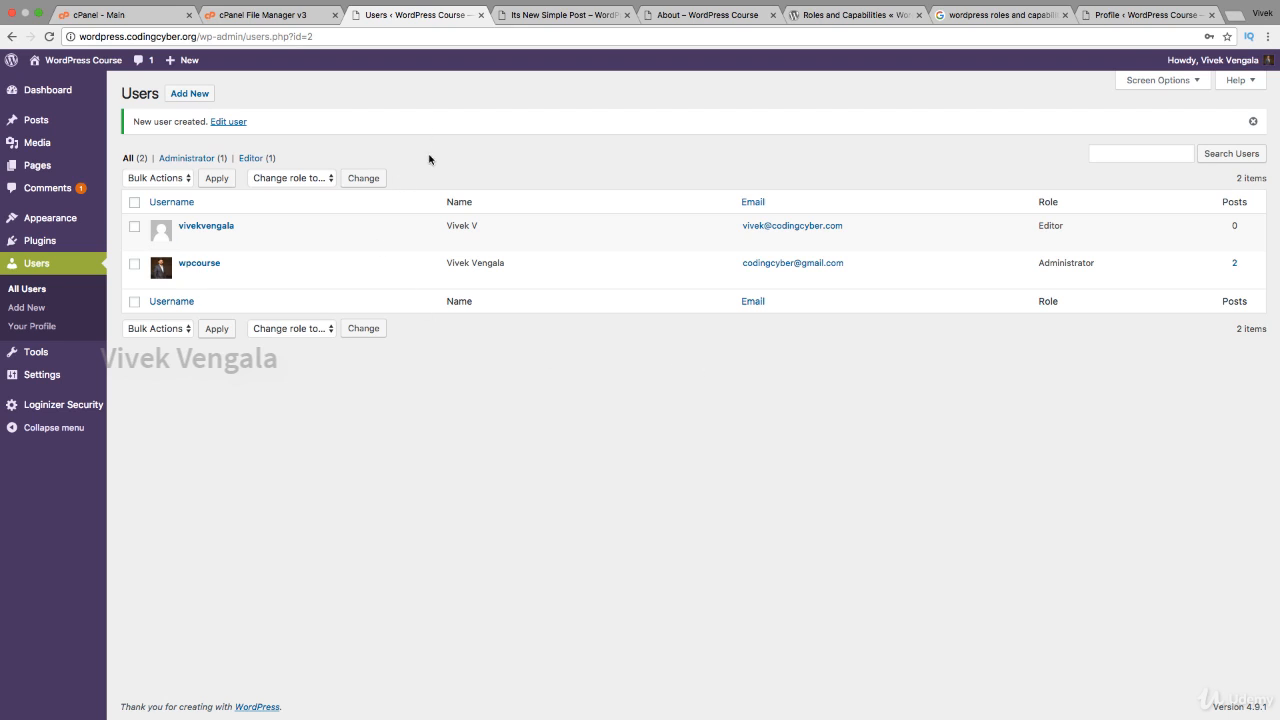
Step: Filter the users list by Administrator, then Editor, then All, and show Screen Options
left_click(206, 160)
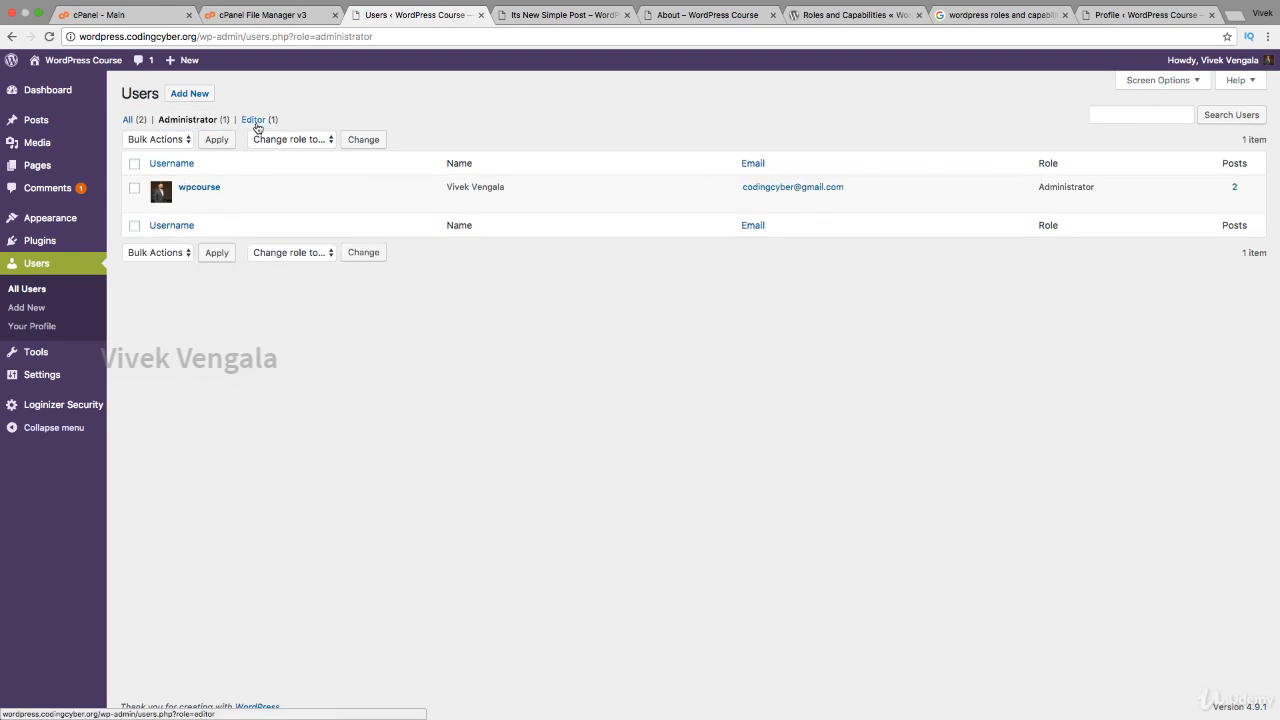
left_click(256, 121)
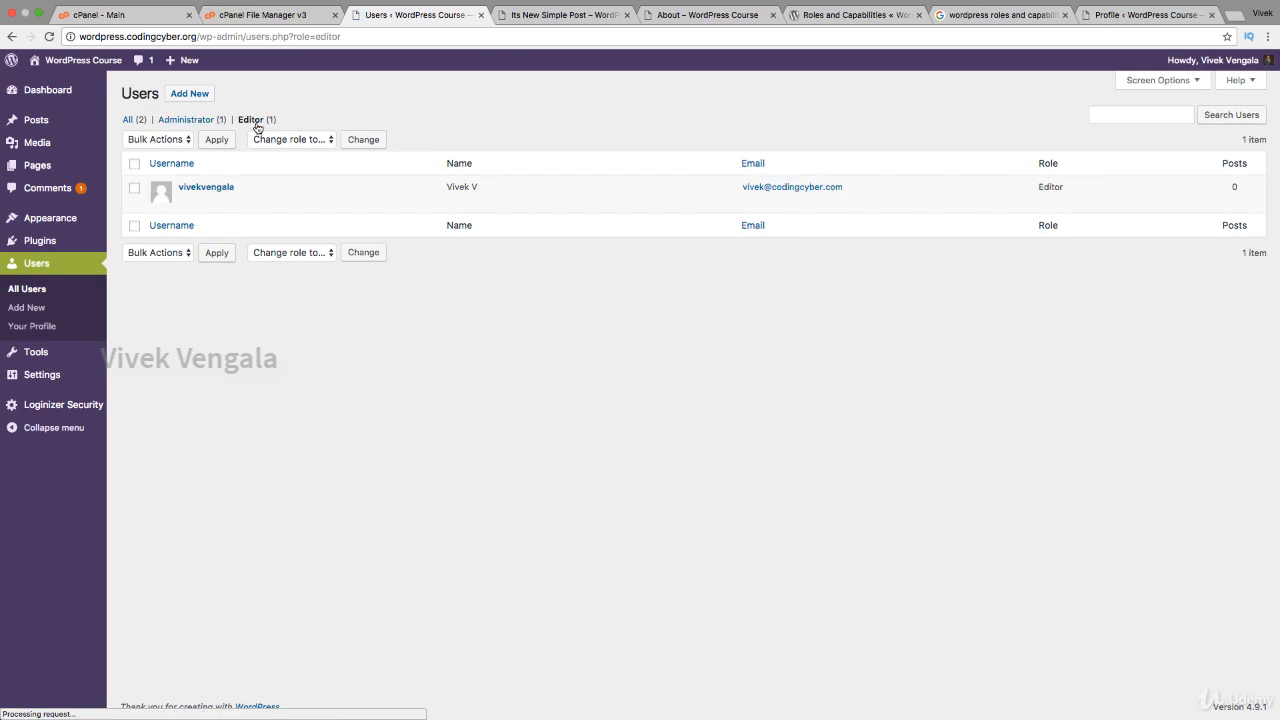
left_click(129, 121)
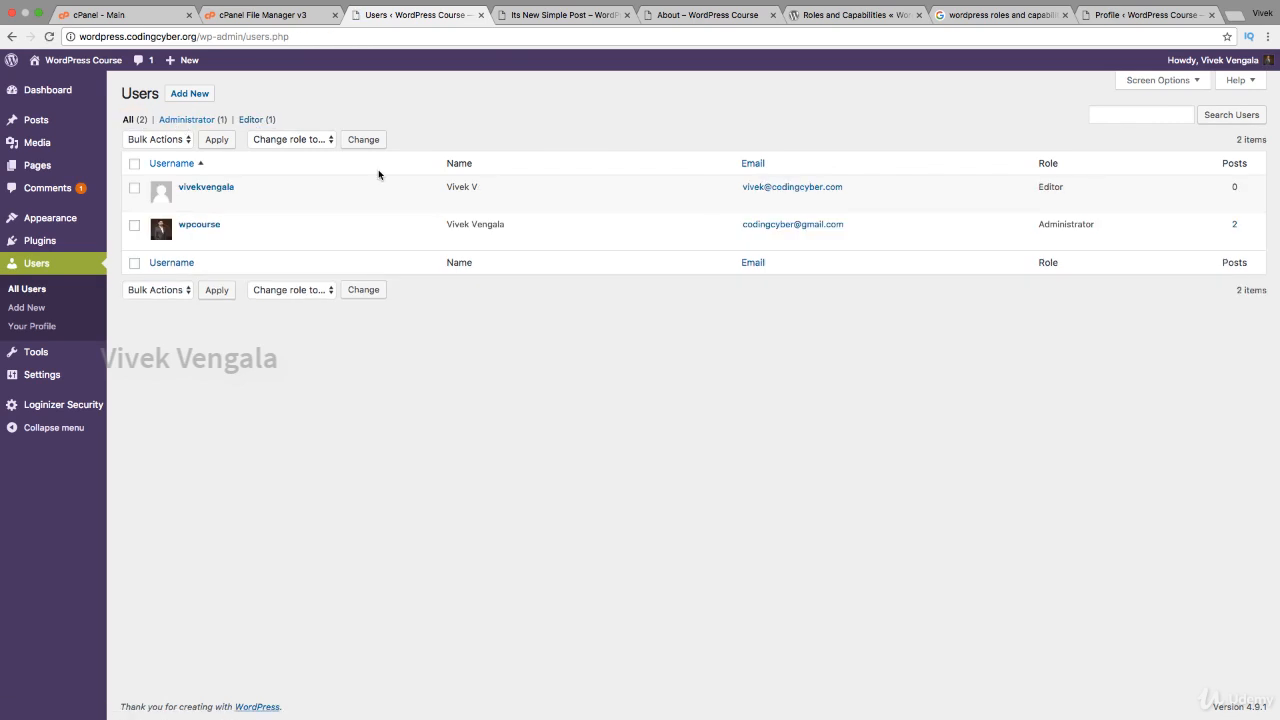
left_click(1143, 88)
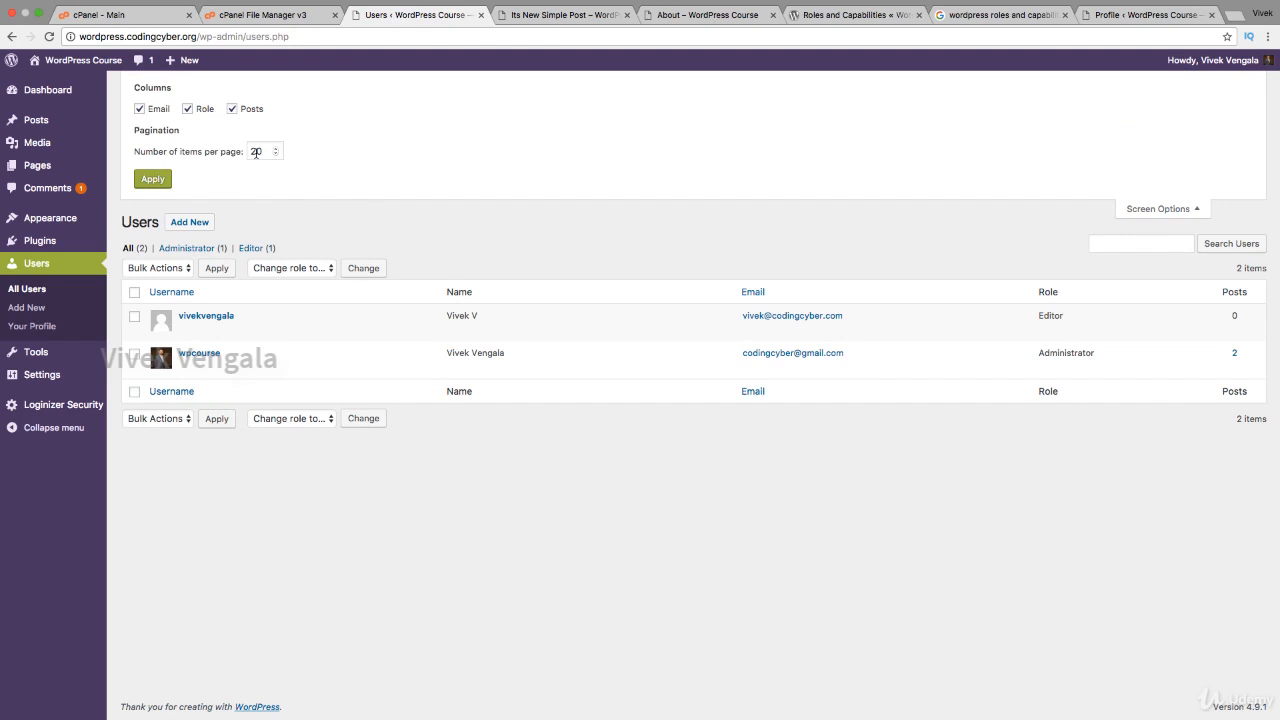
Step: Toggle the Email, Role and Posts columns off and back on, then close Screen Options
left_click(157, 112)
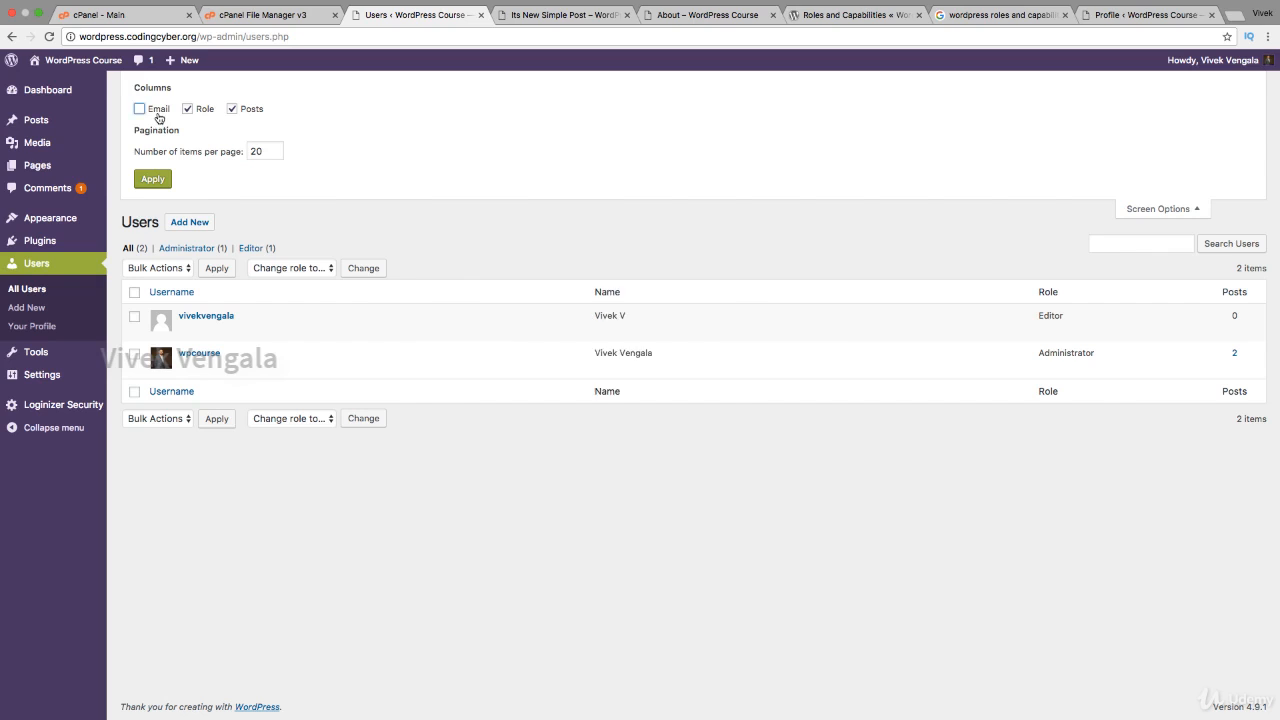
left_click(157, 114)
left_click(186, 113)
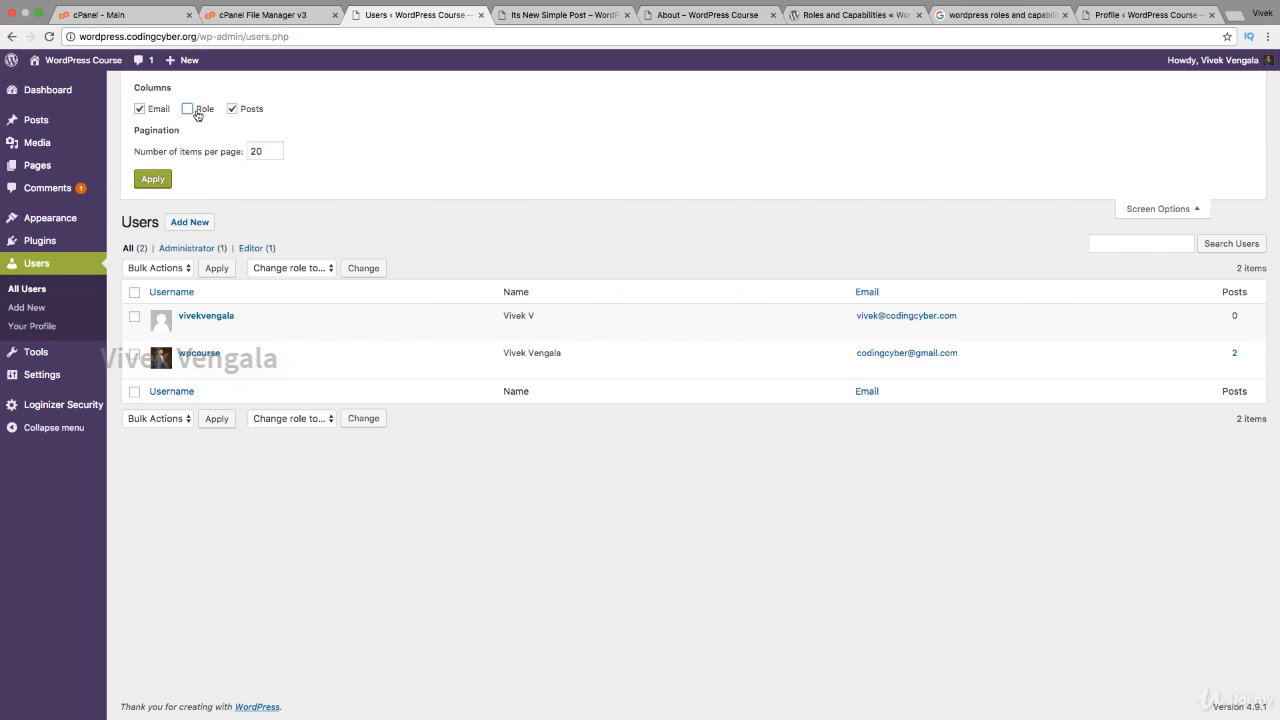
left_click(186, 113)
left_click(256, 110)
left_click(256, 110)
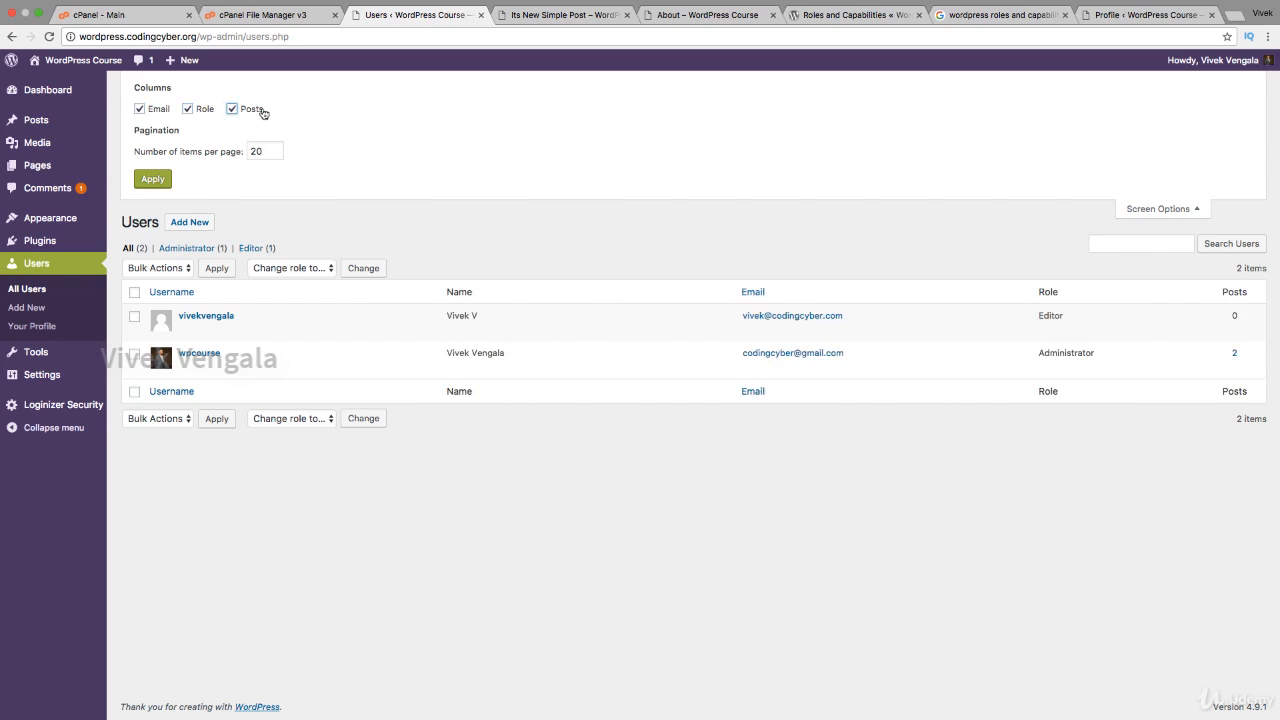
left_click(1146, 209)
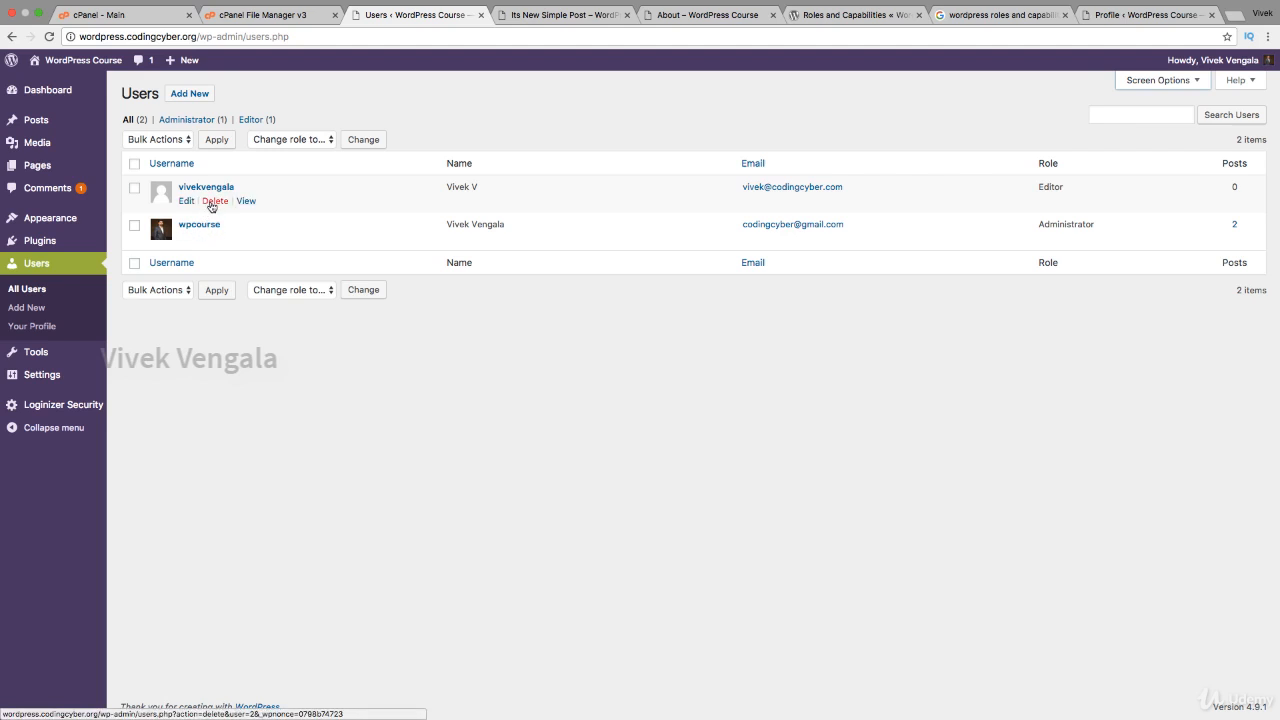
left_click(214, 201)
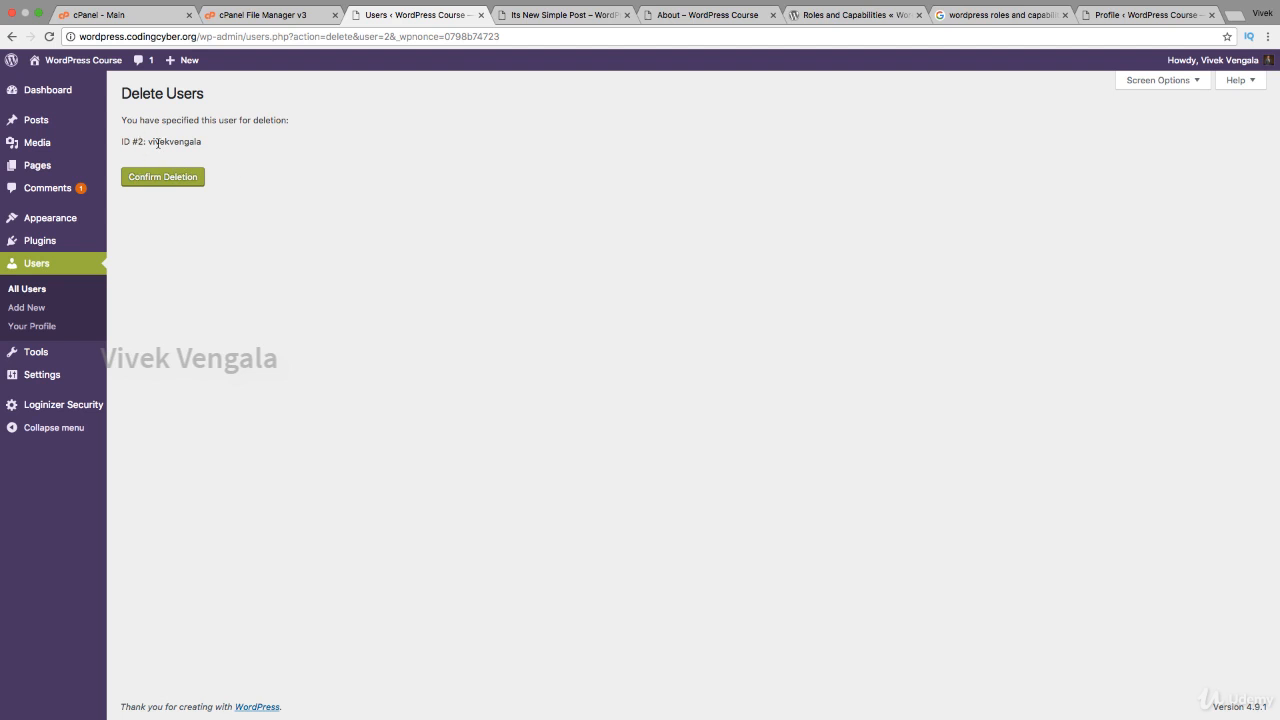
left_click(31, 298)
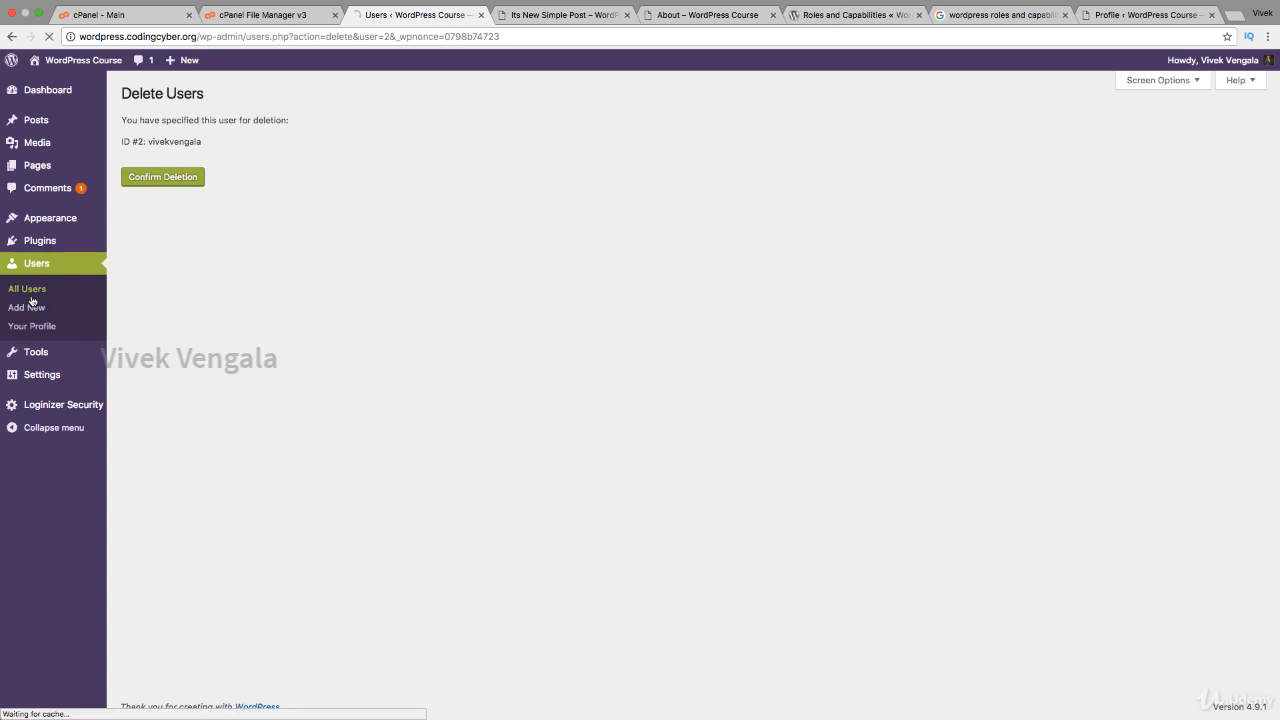